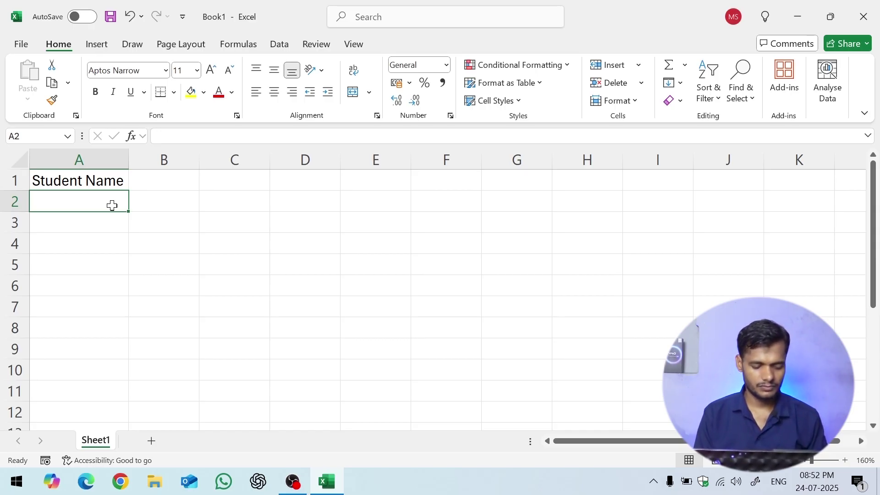
- Enter the first five students' names in cells A2 through A6 under the Student Name heading
type("Rahul")
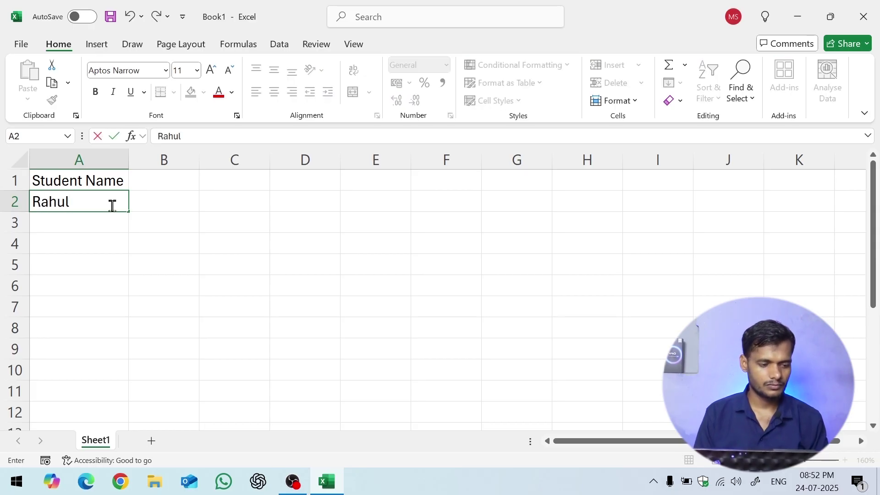
key("Return")
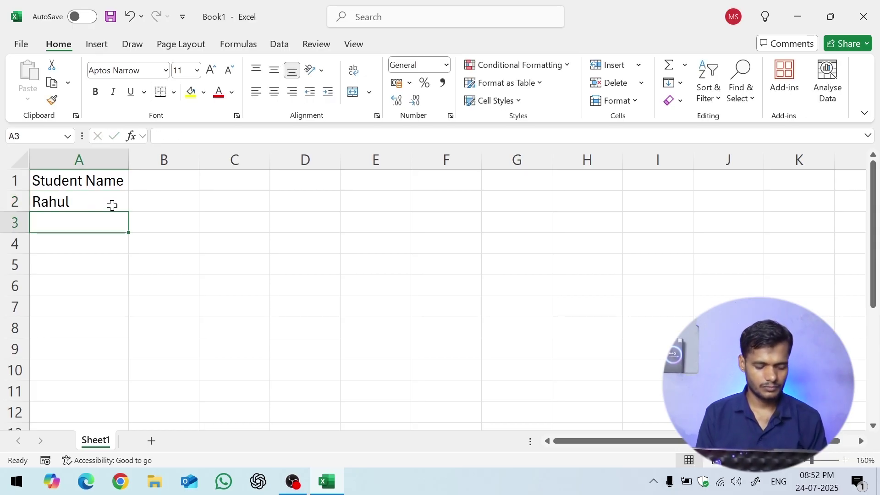
type("Shanu")
key("Return")
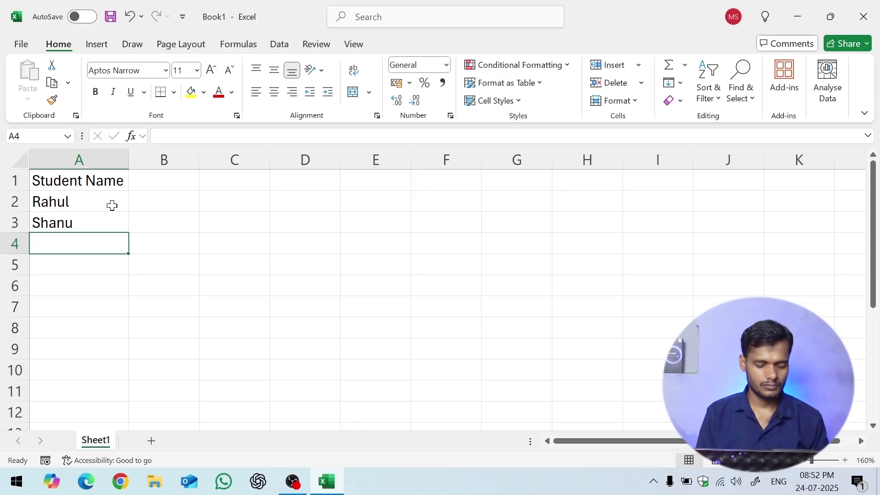
type("Khushi")
key("Return")
type("H")
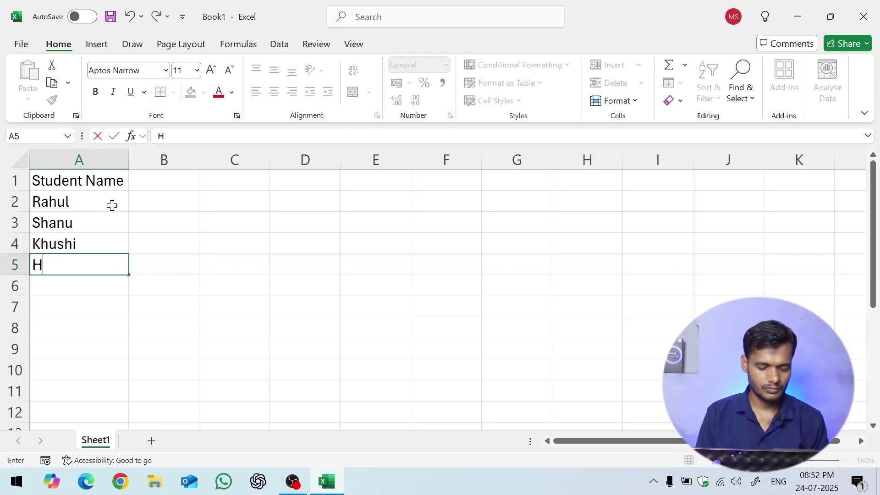
type("ariom")
key("Return")
type("Surya")
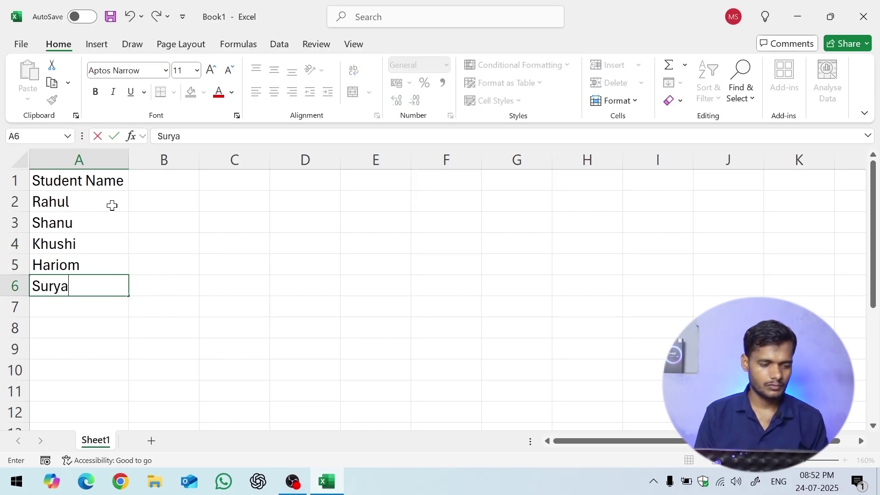
key("Return")
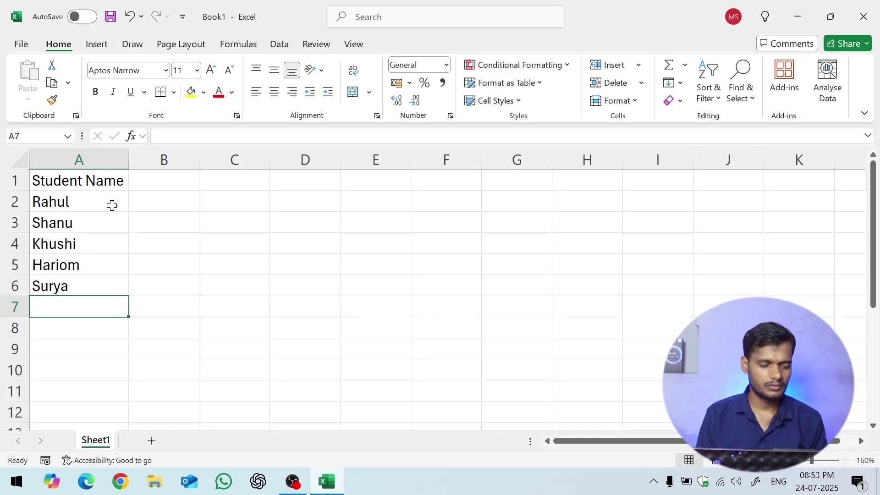
- Add three more students' names in cells A7 through A9 of the Student Name column
type("Shantanu")
key("Return")
type("Purnima")
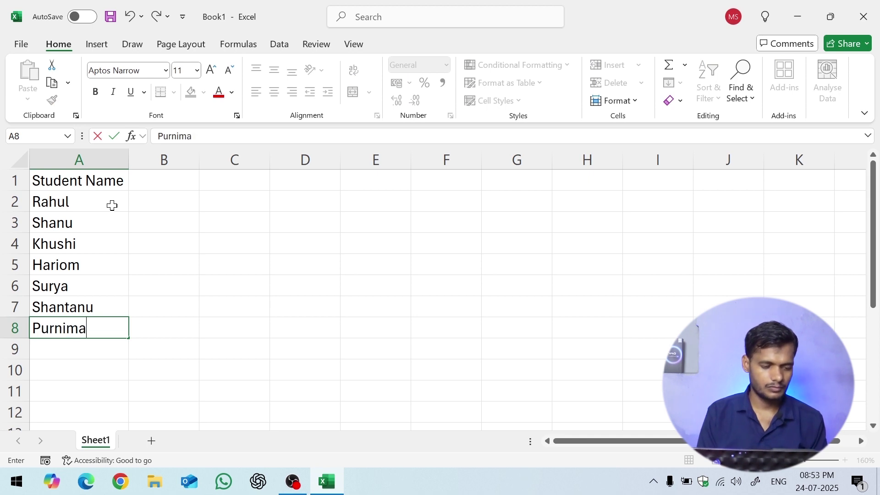
key("Return")
type("Jayanti")
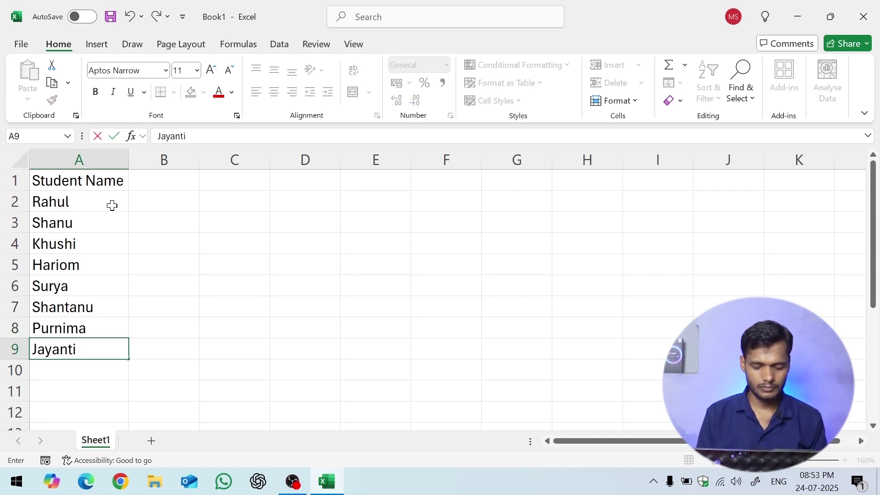
key("Return")
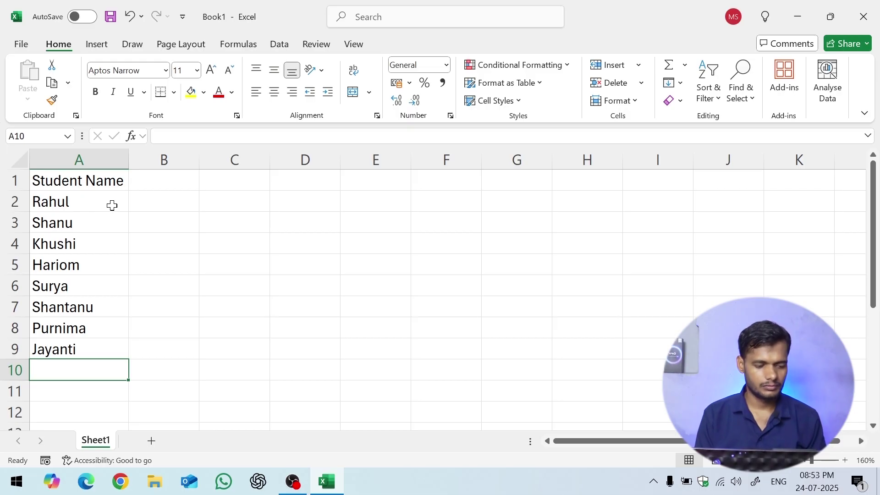
type("Mo")
key("BackSpace")
key("BackSpace")
key("Escape")
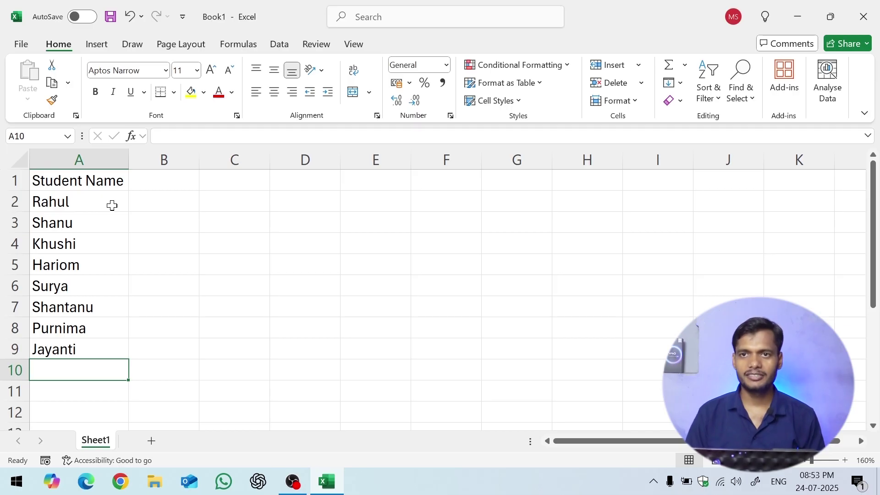
left_click(112, 205)
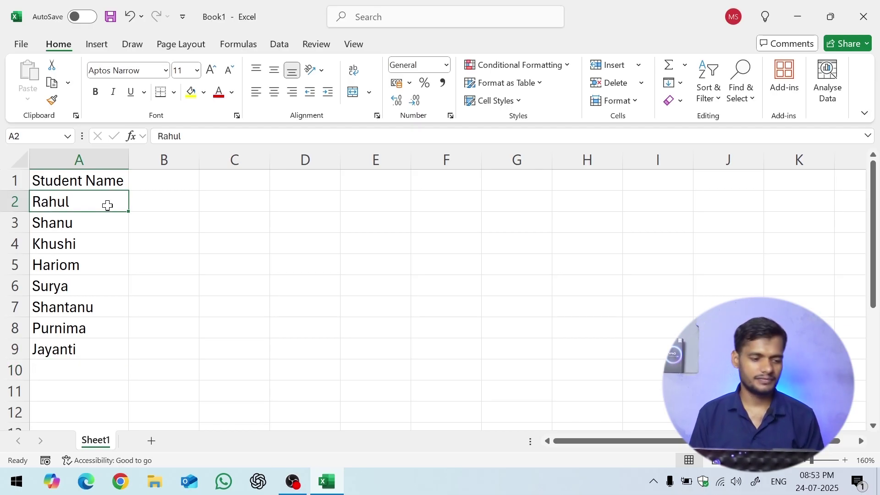
- Enter Hindi as the first subject heading in cell B1
left_click(177, 179)
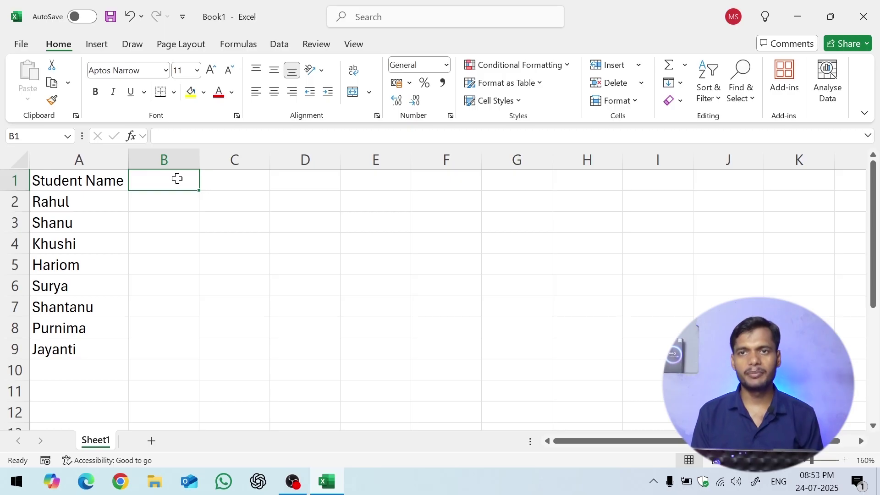
type("Su")
key("BackSpace")
key("BackSpace")
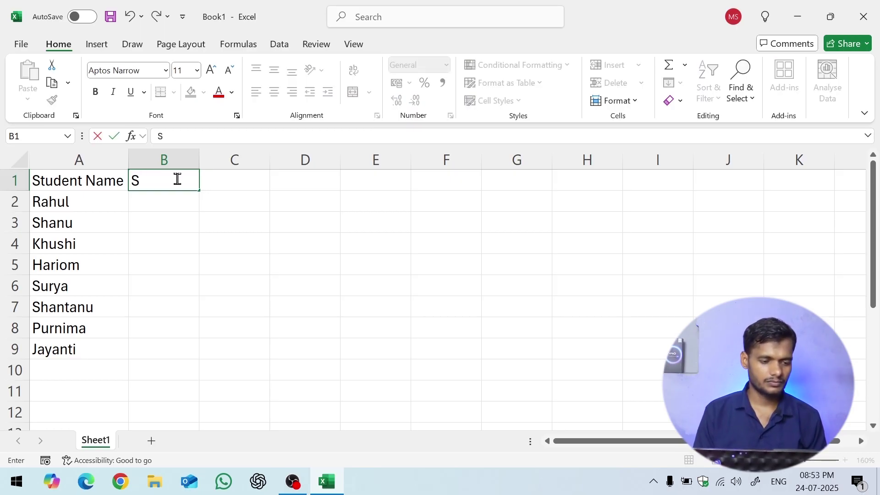
type("Hinf")
key("BackSpace")
type("di")
key("Tab")
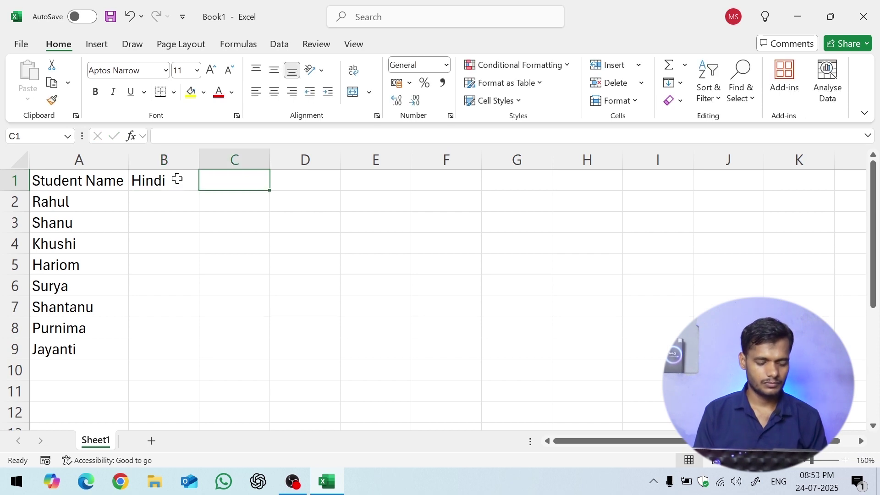
- Enter the subject headings English, Math, Physcis and Chemistry in cells C1 through F1
type("English")
key("Tab")
type("Math")
key("Tab")
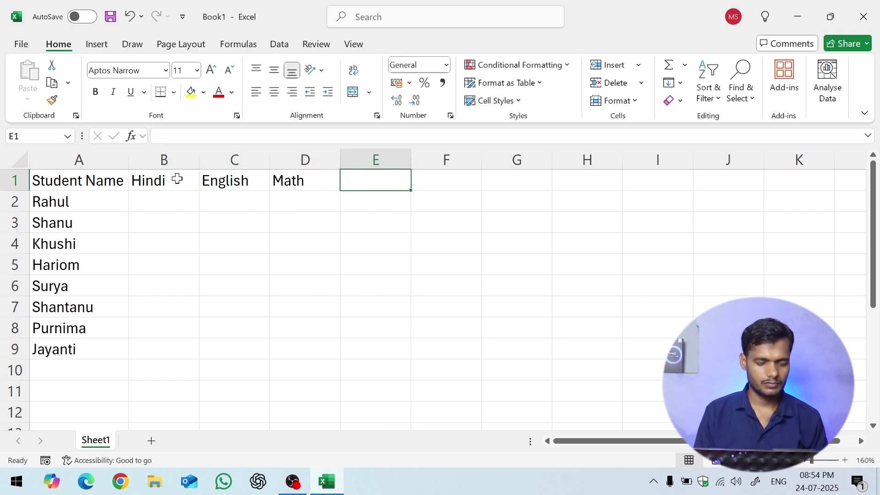
type("Physcis")
key("Tab")
type("Chemistry")
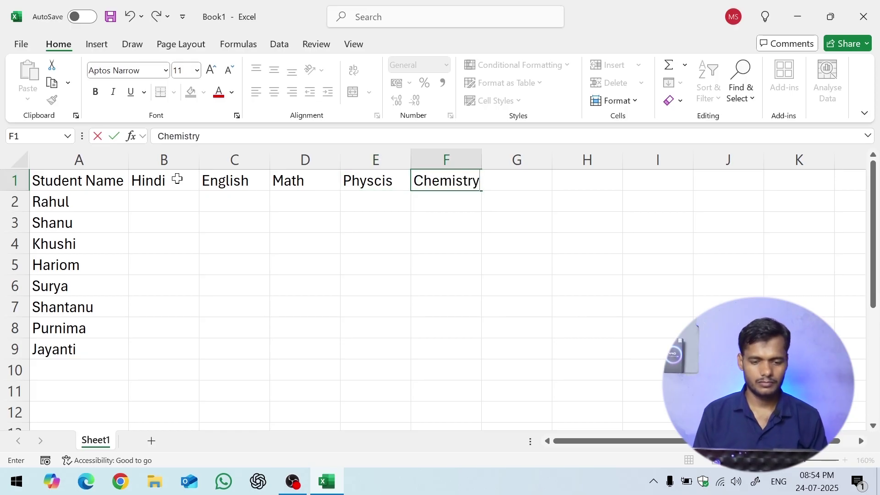
key("Return")
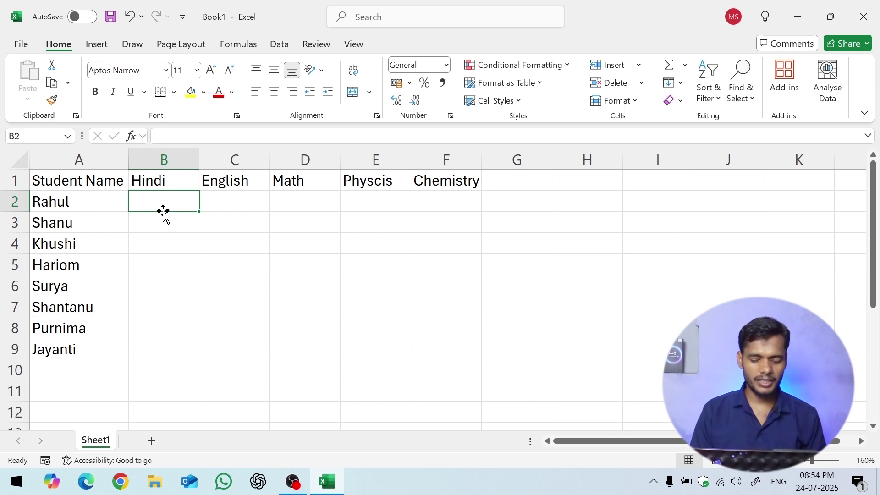
- Enter the formula =RANDBETWEEN(50,100) in cell B2 to generate a random Hindi mark
type("=")
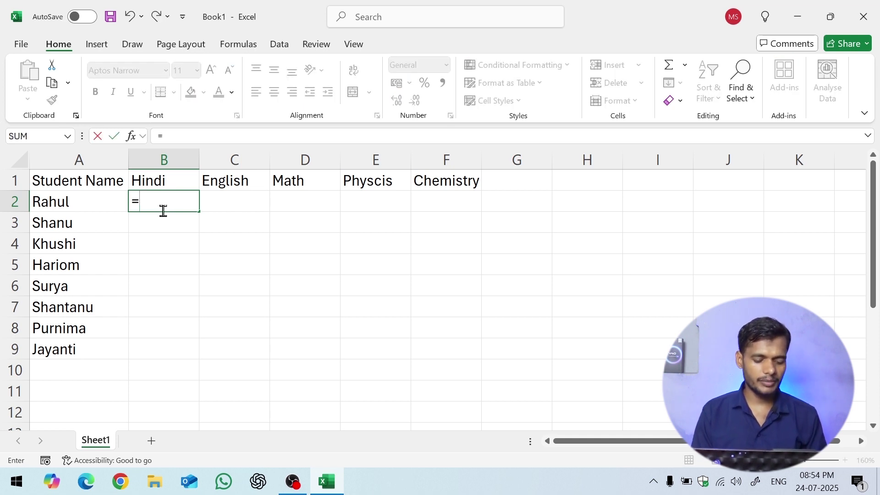
type("rand")
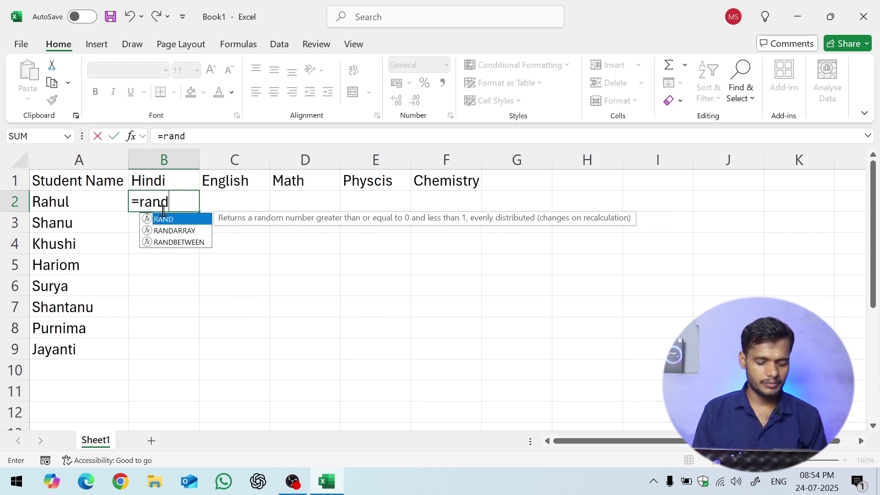
type("be")
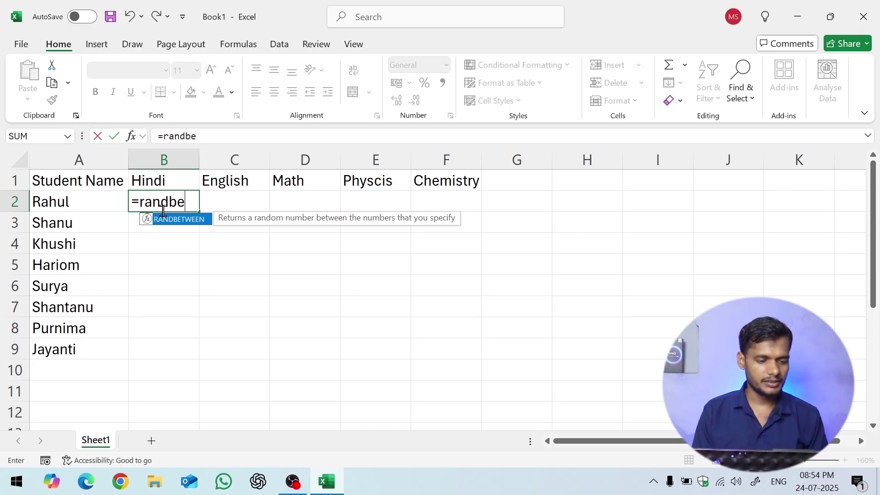
type("tween")
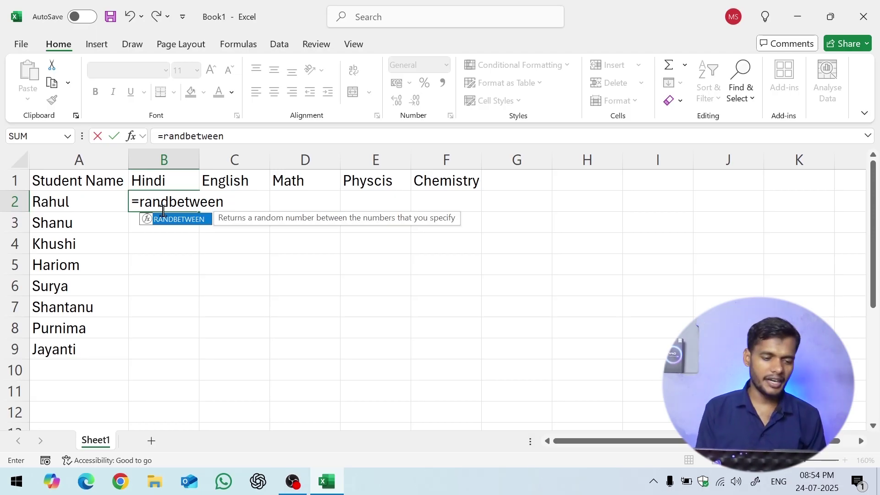
type("(")
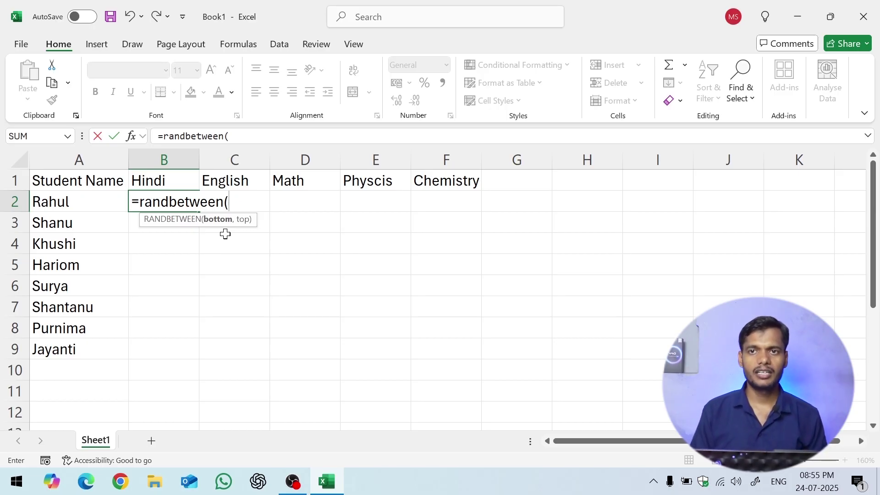
type("50,1")
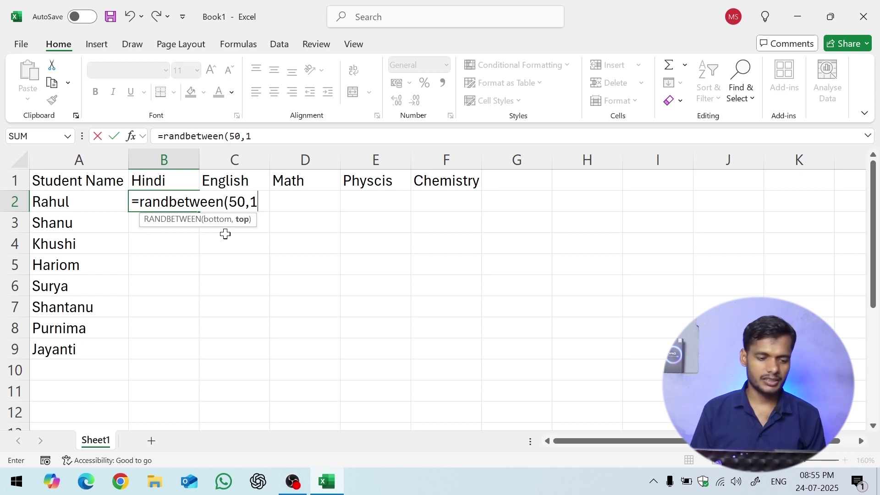
type("00)")
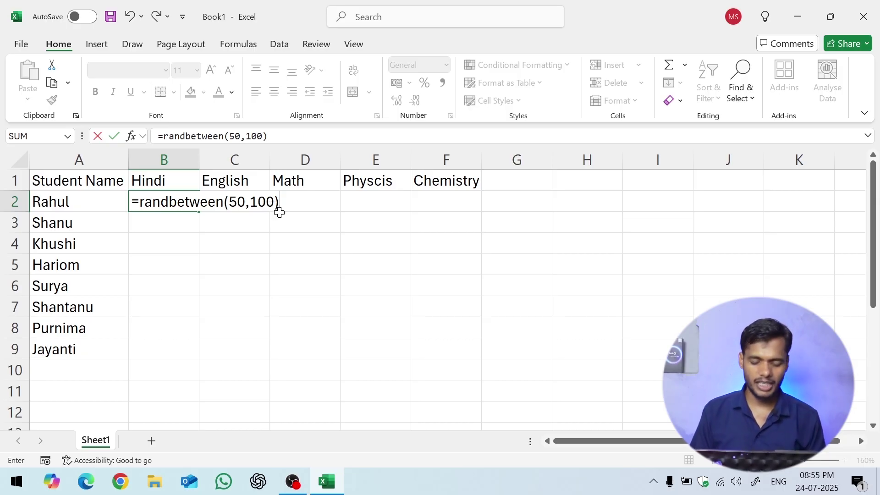
key("Return")
- Fill the B2 formula down to row 9 and across to column F for all students and subjects
left_click(181, 200)
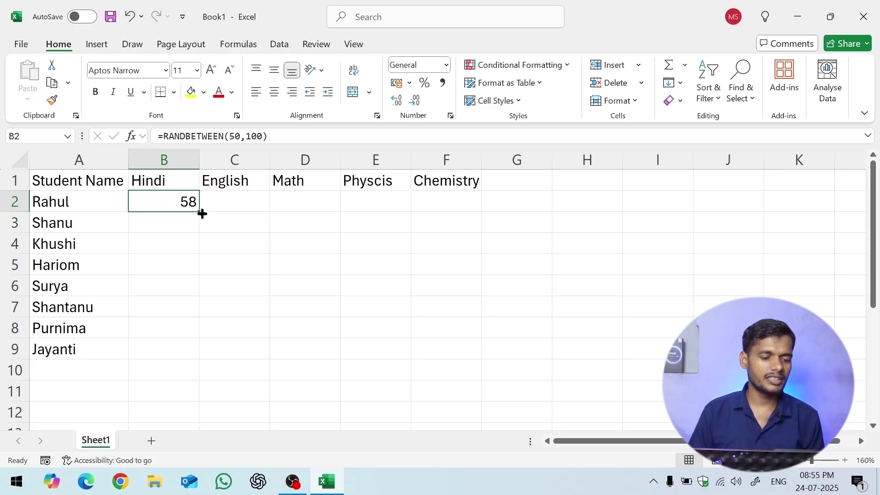
left_click_drag(201, 212, 195, 353)
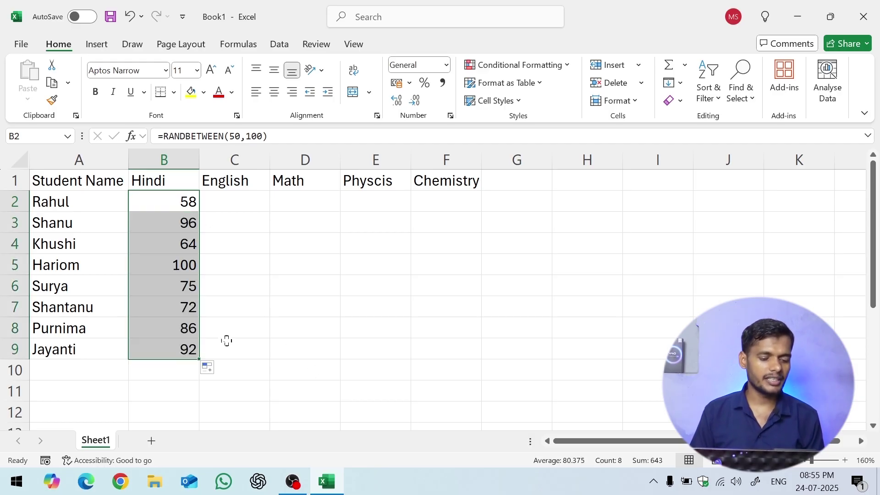
left_click_drag(199, 357, 463, 334)
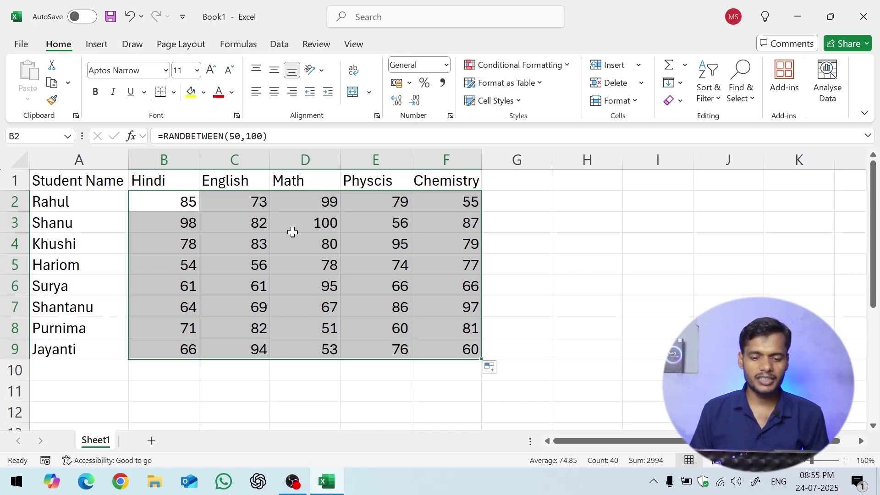
- Enter the test letter j in cell G3 to trigger a recalculation of the random marks
left_click(540, 225)
type("j")
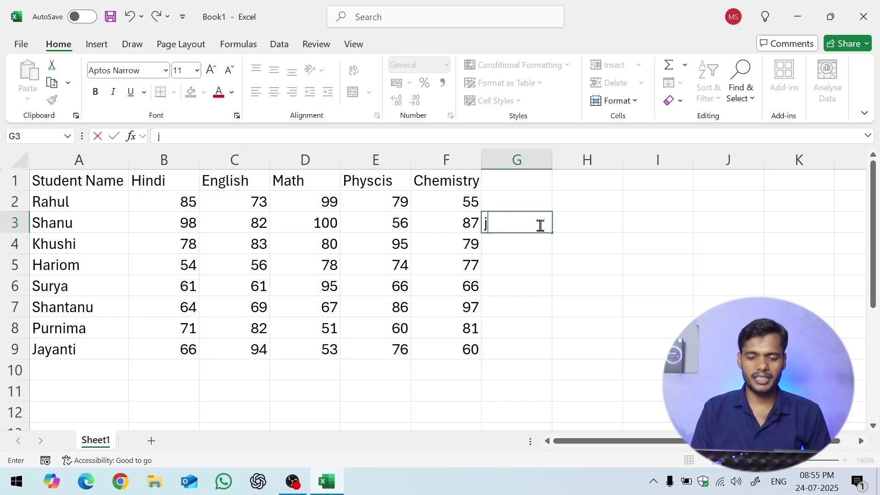
key("Return")
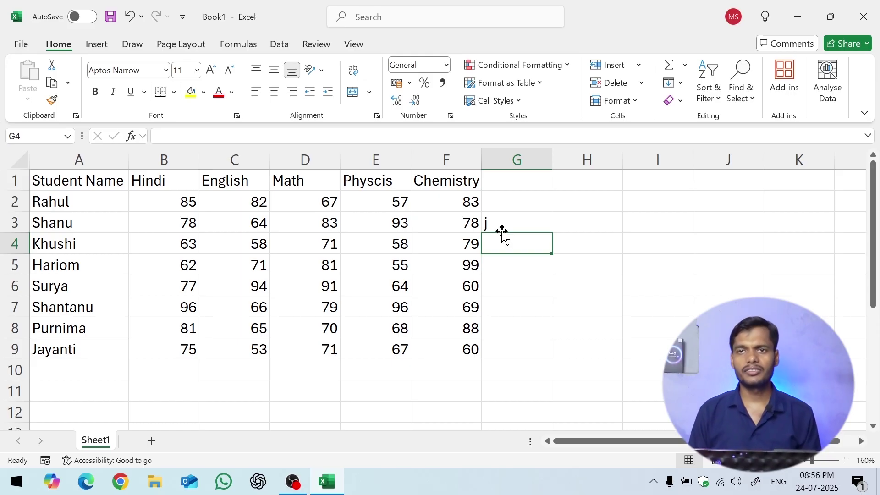
- Copy the marks in B2:F9 and paste them over the same range as values only
left_click_drag(195, 200, 452, 349)
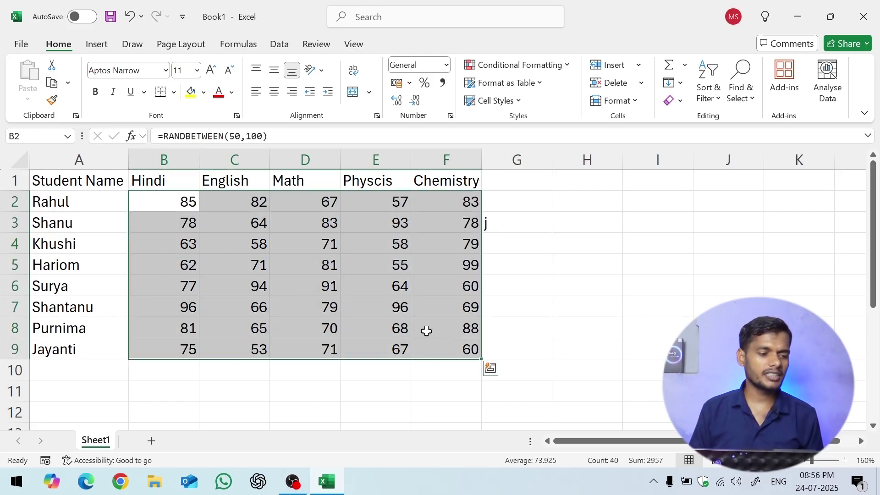
left_click(52, 88)
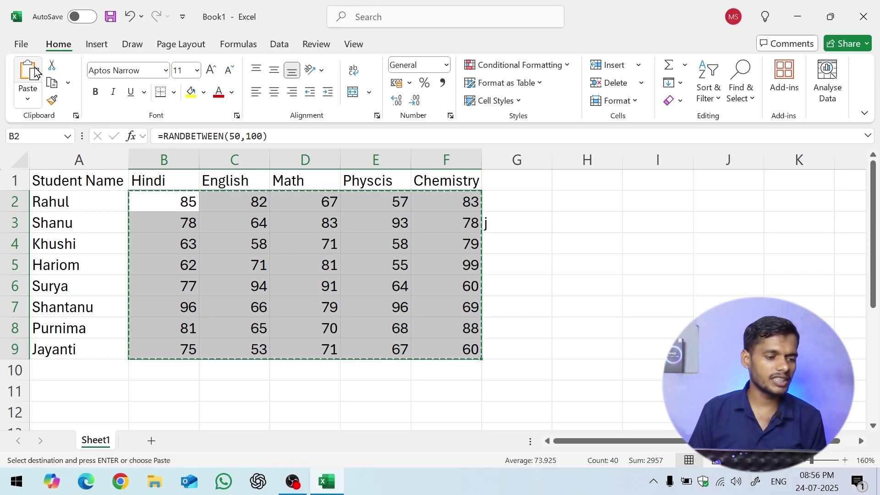
left_click(30, 97)
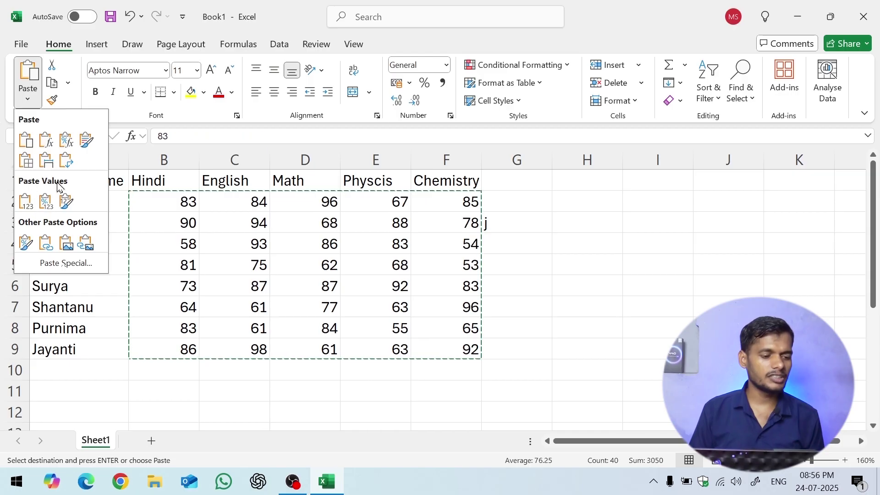
left_click(26, 203)
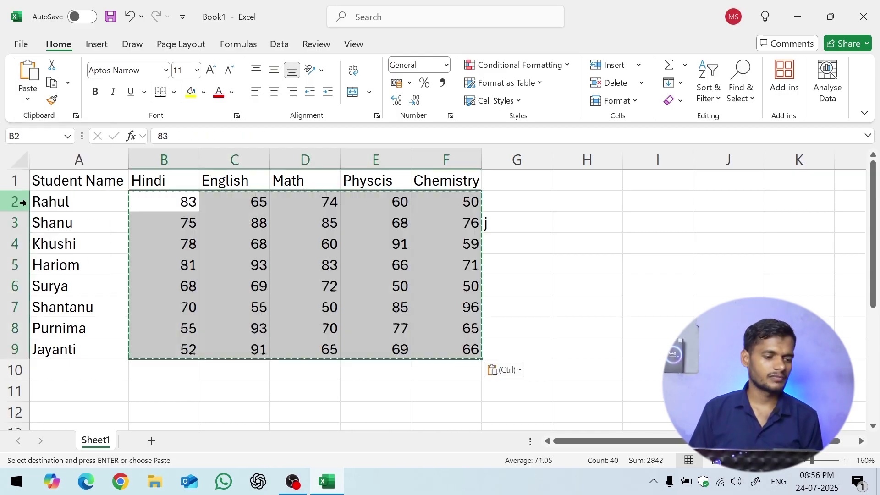
- Inspect several cells in the marks range to check whether they hold fixed values instead of formulas
left_click(287, 238)
left_click(165, 206)
left_click(310, 203)
left_click(348, 250)
left_click(321, 307)
left_click(353, 270)
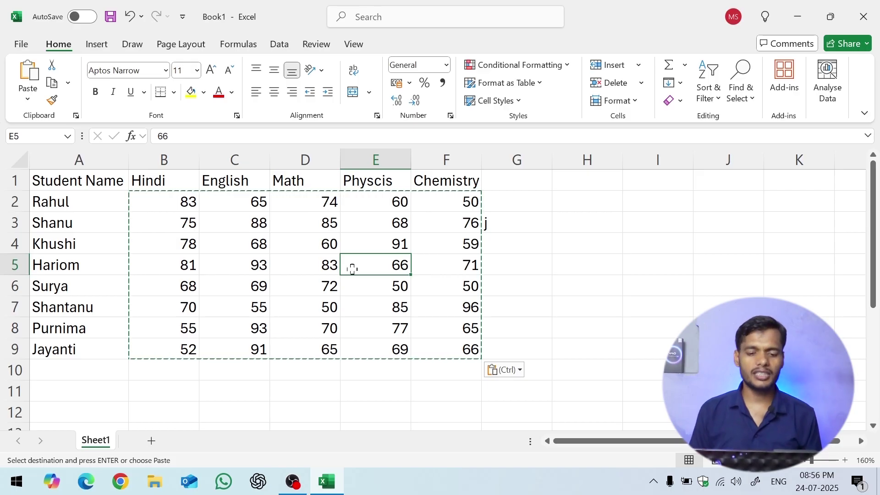
- Clear the test letter from cell G3 and end the copy mode on the marks range
left_click(523, 221)
key("Escape")
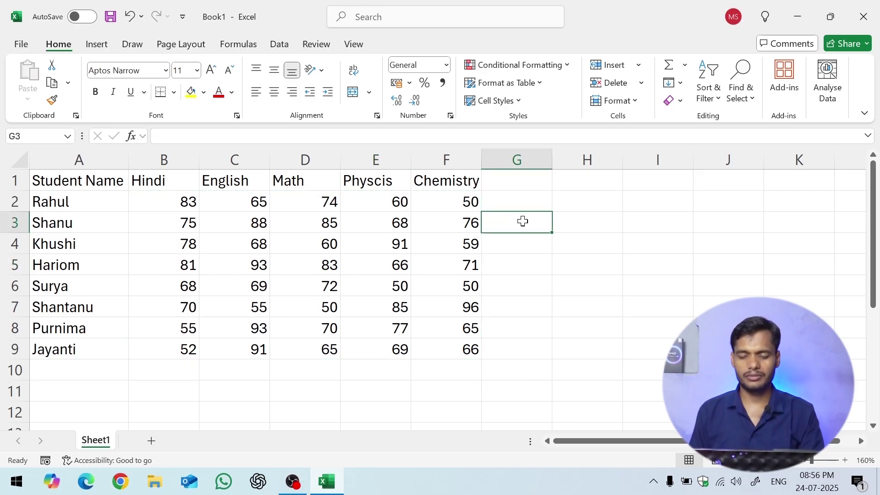
key("Down")
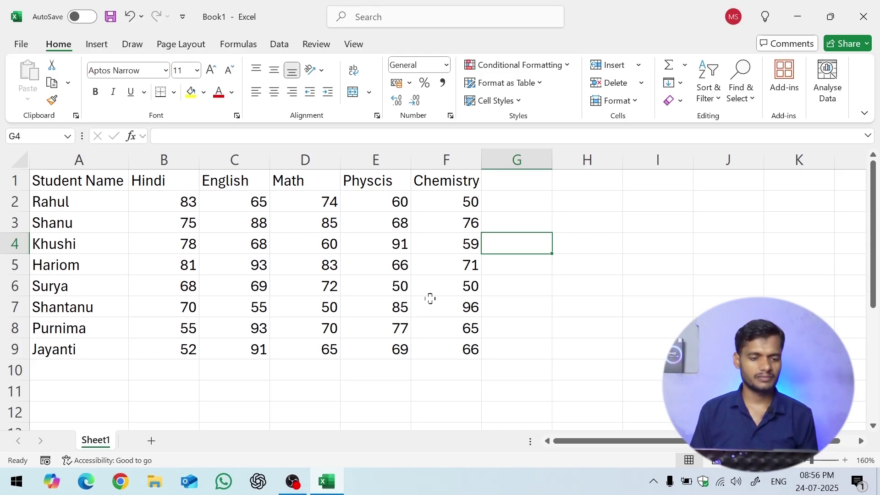
left_click_drag(167, 201, 454, 352)
left_click(520, 320)
- Enter the column header Total in cell G1, beside the Chemistry header
left_click(518, 185)
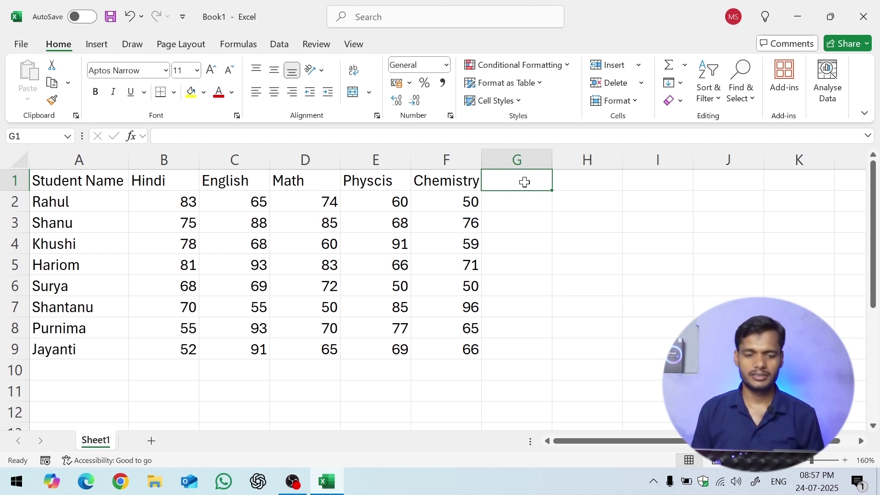
left_click(529, 207)
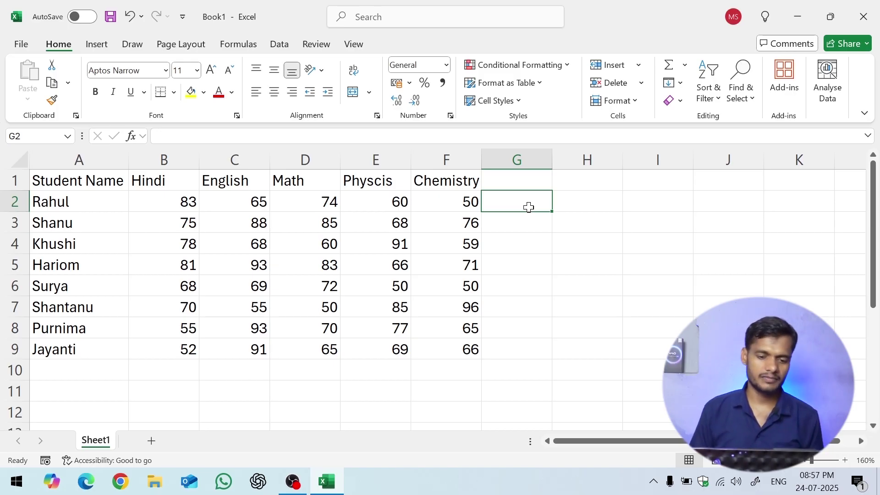
left_click(513, 179)
type("Total")
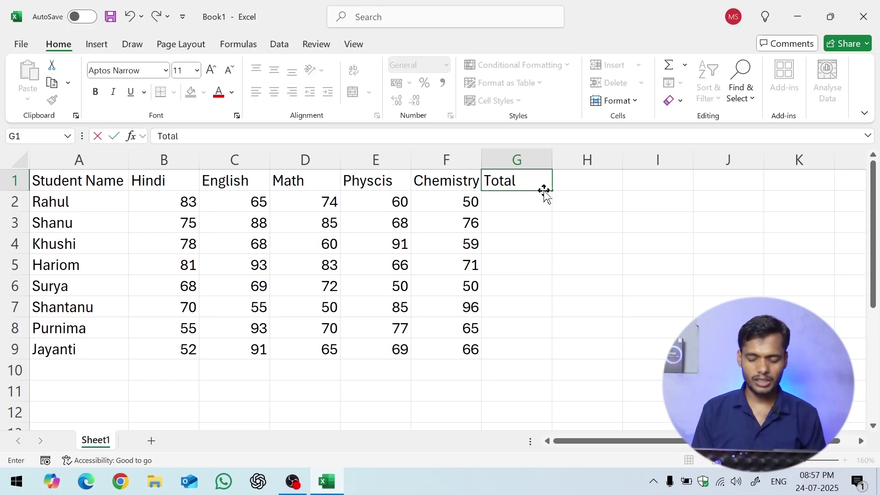
key("Return")
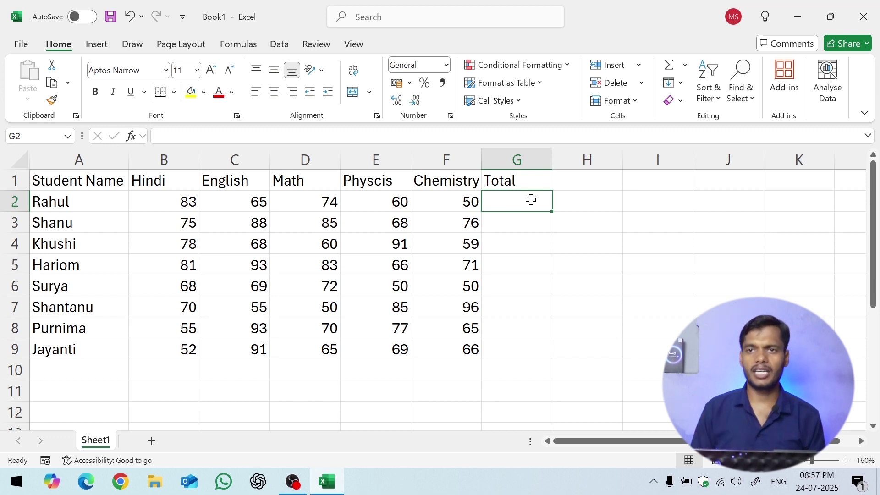
- Total the first student's five subject marks in cell G2 with the formula =SUM(B2:F2)
type("=")
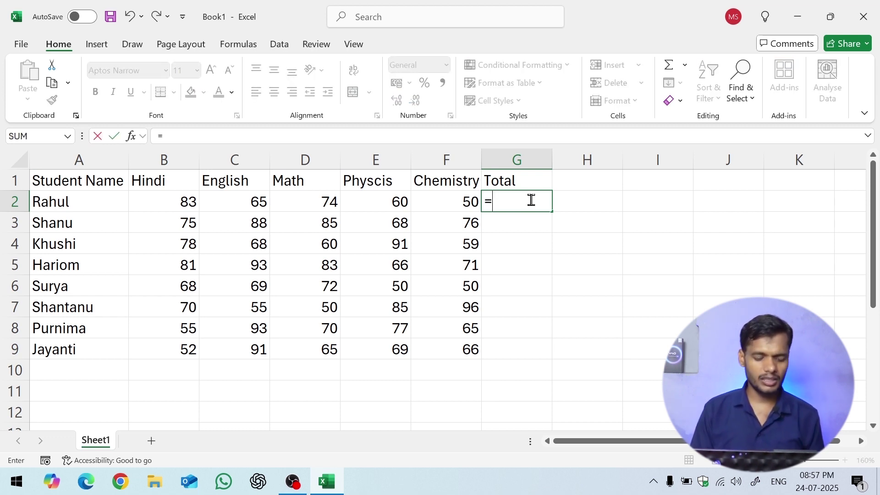
type("sum")
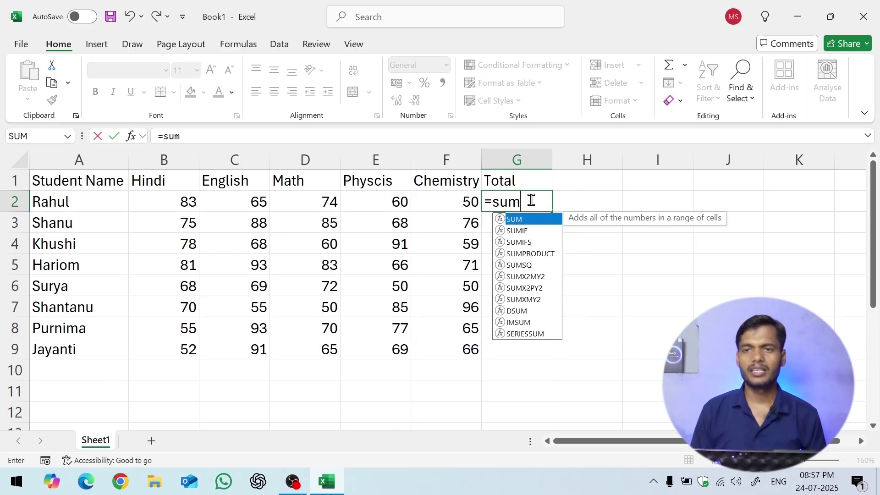
type("(")
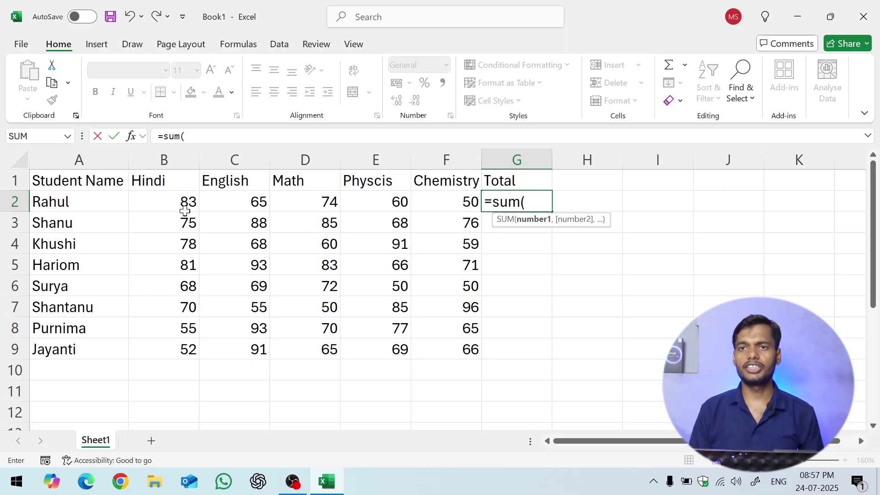
left_click_drag(185, 211, 430, 206)
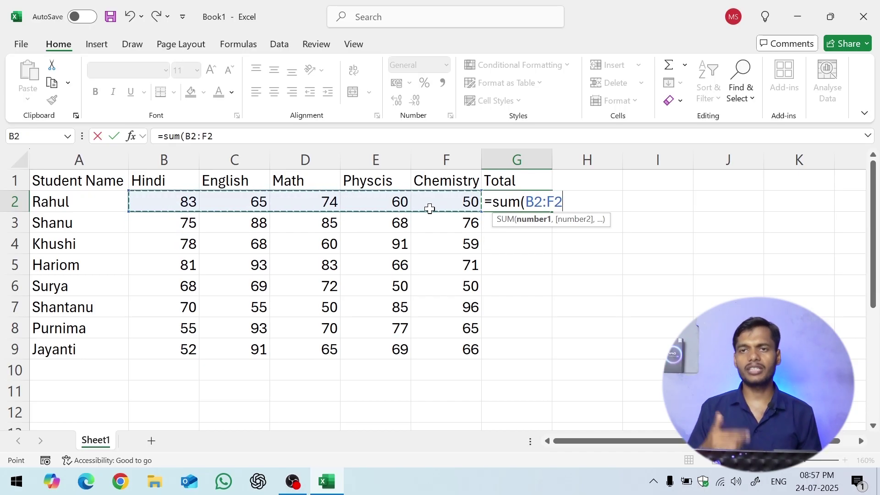
type(")")
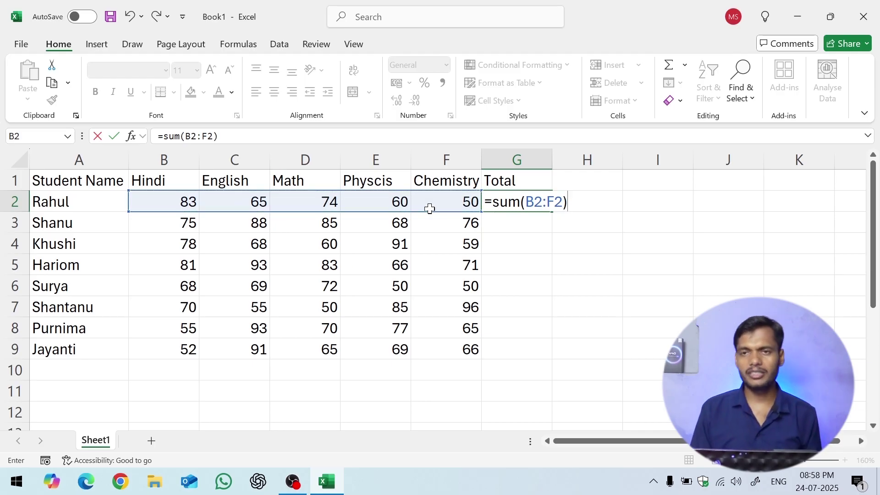
key("Return")
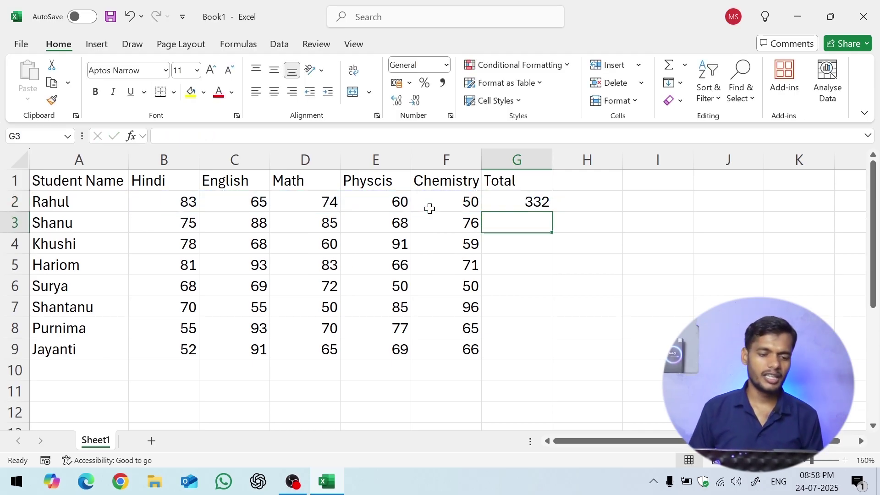
- Check the sum of B2:F2 against the total in G2 and delete the formula from G2
left_click_drag(192, 200, 453, 199)
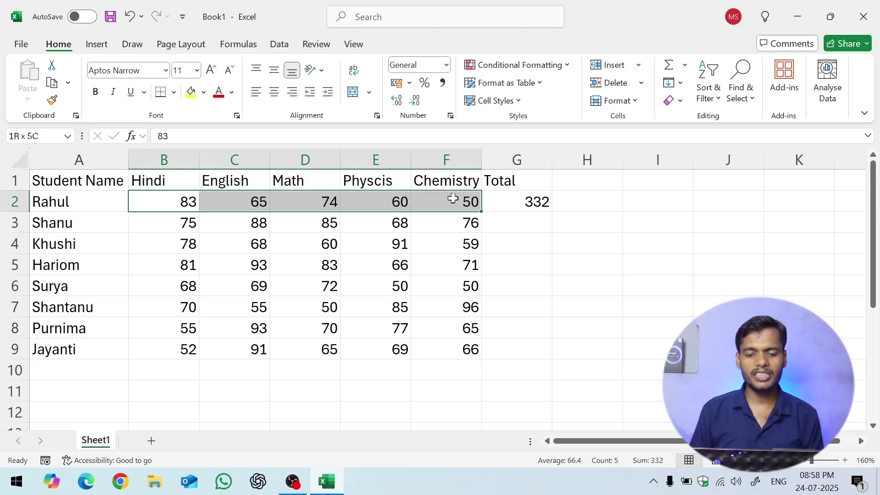
left_click(534, 201)
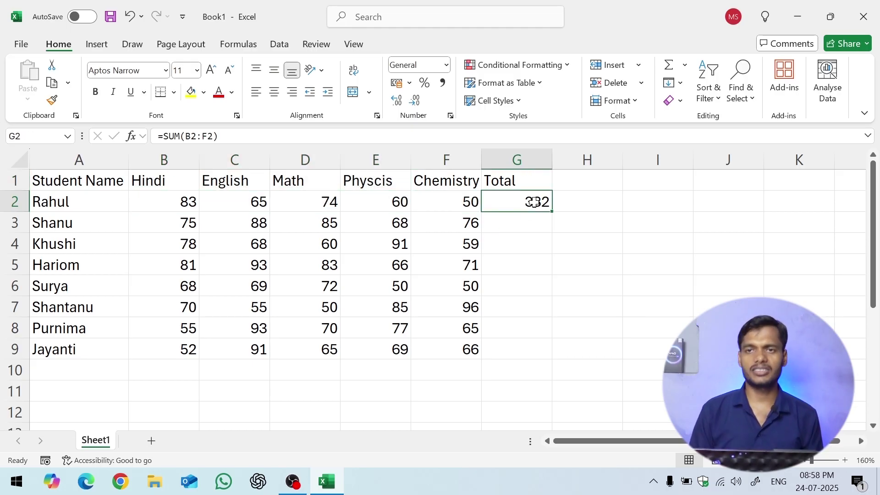
key("Delete")
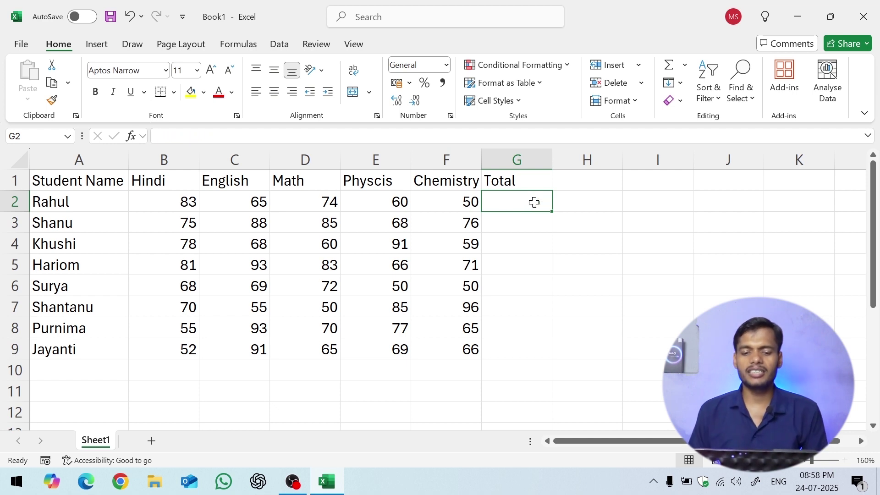
left_click(537, 250)
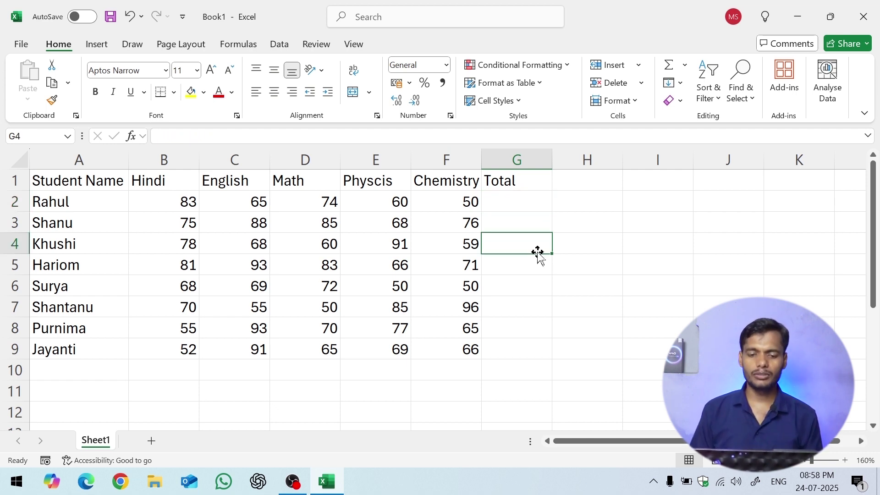
left_click(539, 202)
left_click(532, 222)
left_click(532, 245)
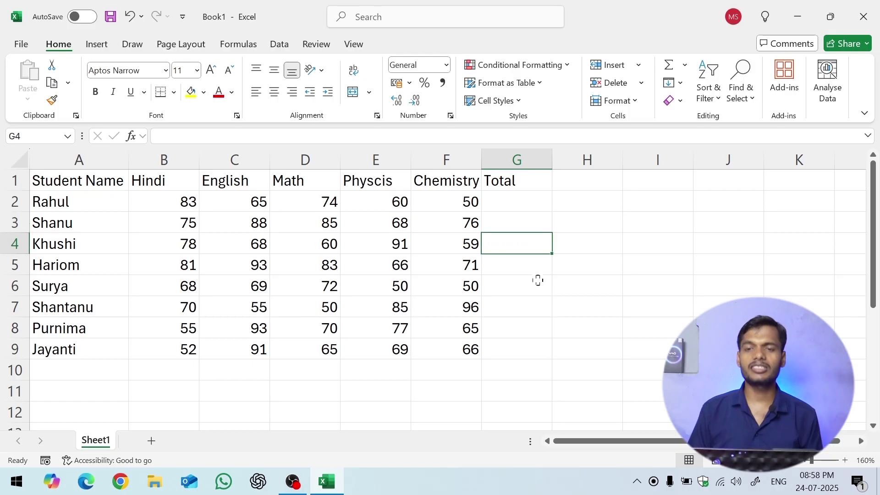
left_click(538, 281)
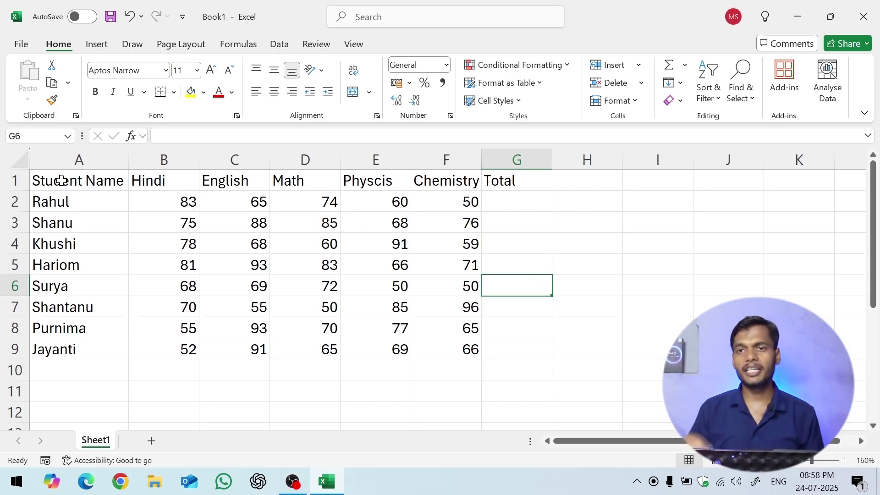
- Format the range A1:G9 as a table with headers, using a dark green style from the Light group
left_click_drag(61, 180, 495, 353)
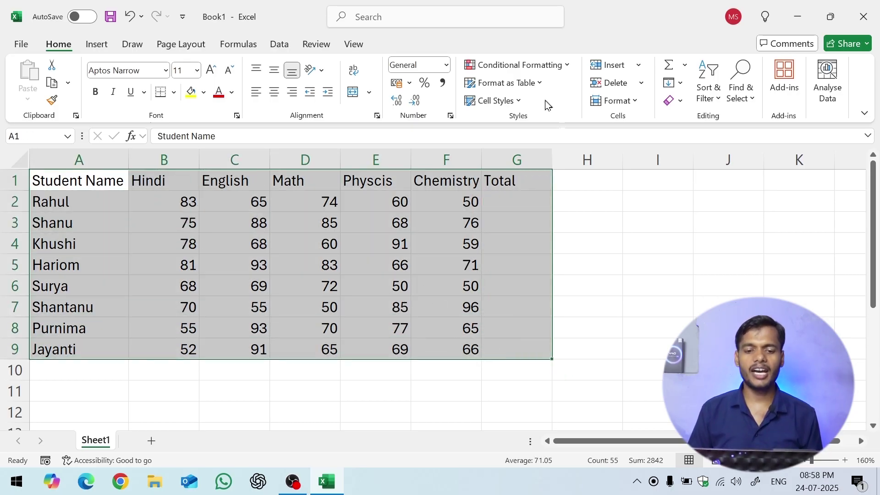
left_click(527, 86)
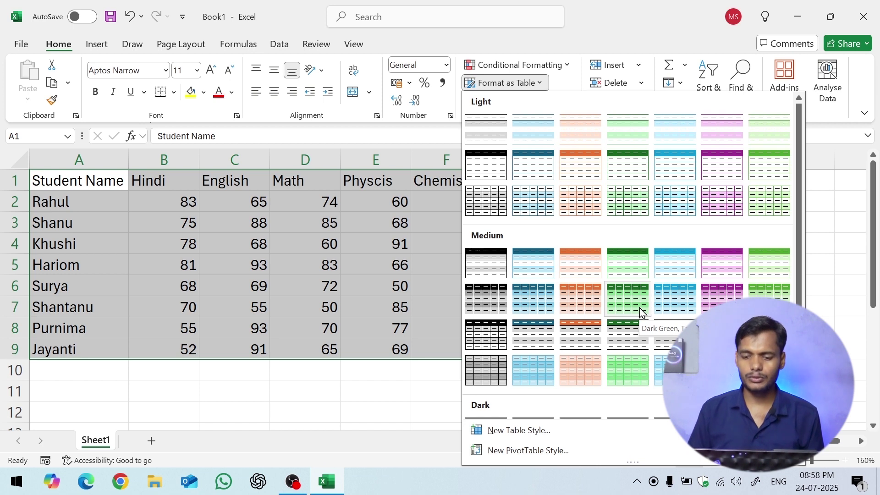
left_click(626, 169)
left_click_drag(654, 182, 443, 137)
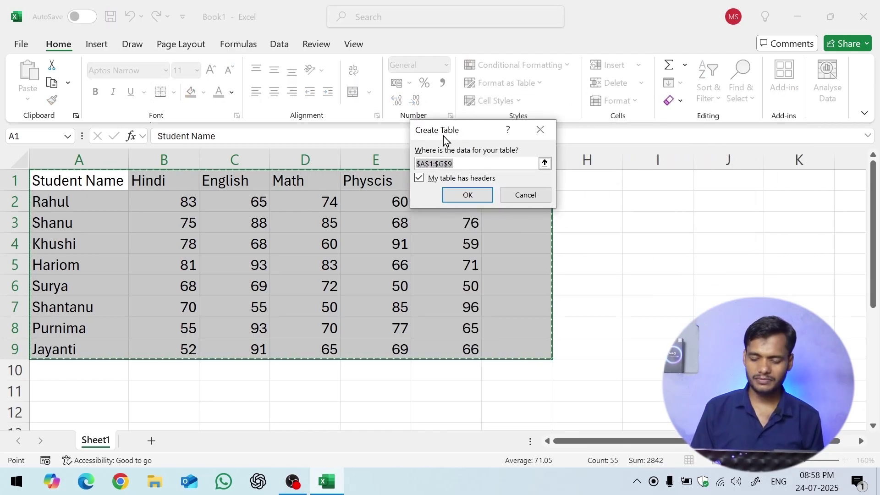
key("super+plus")
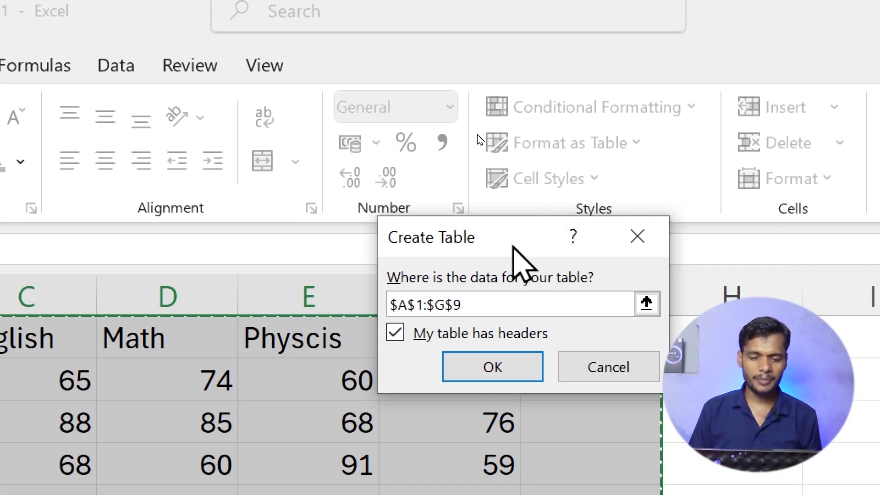
left_click_drag(513, 250, 484, 149)
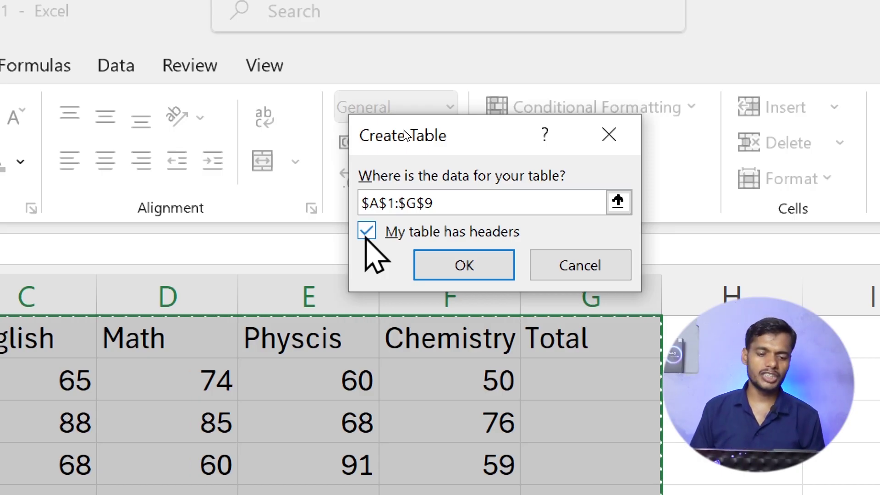
left_click(448, 274)
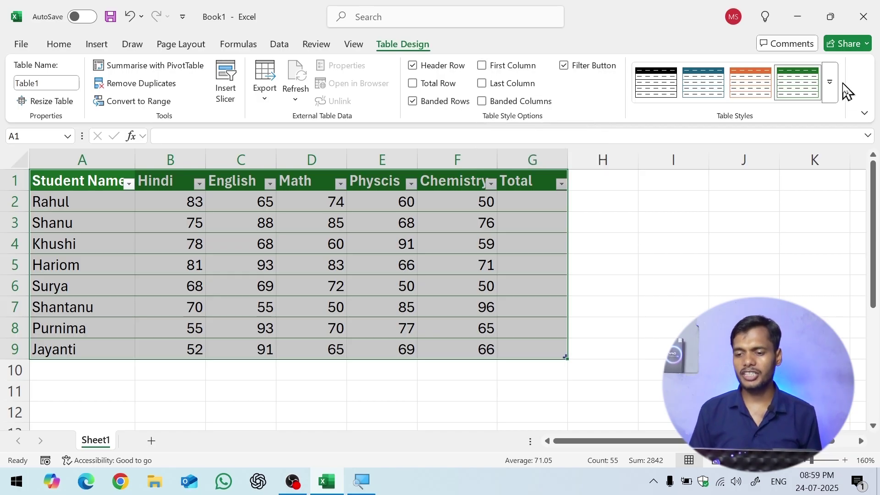
- Change the table style to the light blue banded one in the Medium group and widen the Chemistry column to fit its header
left_click(829, 82)
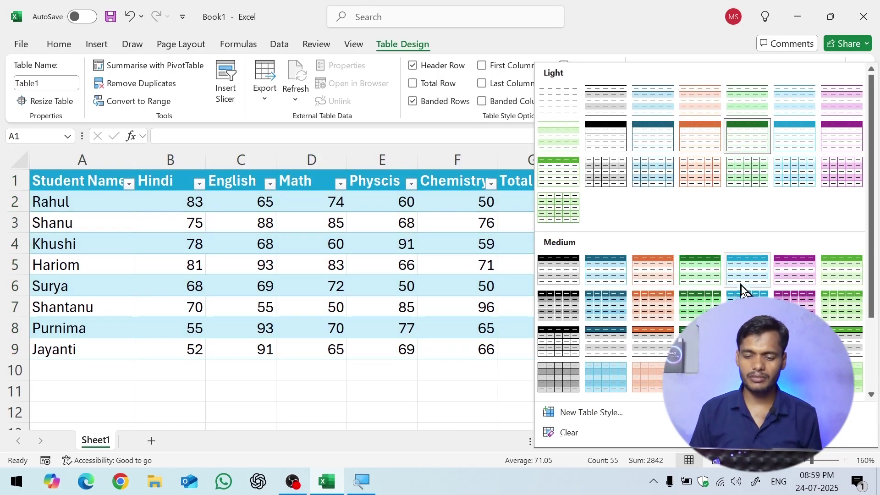
left_click(740, 263)
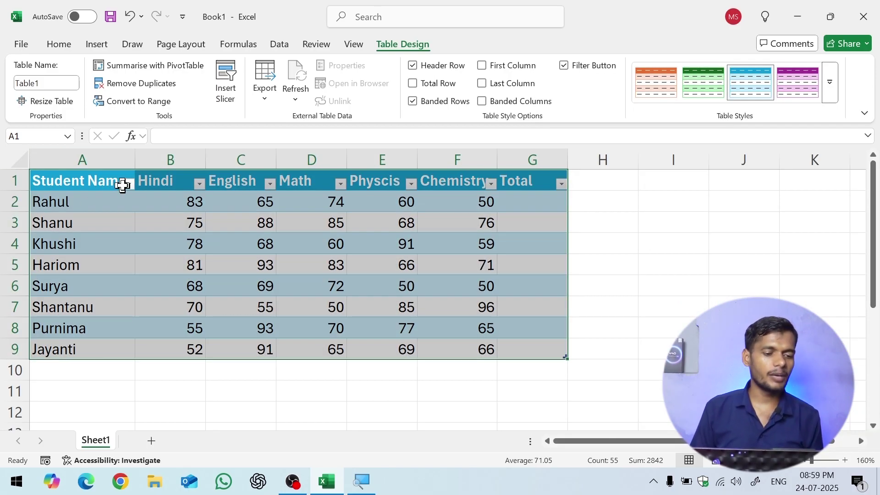
left_click_drag(498, 160, 516, 160)
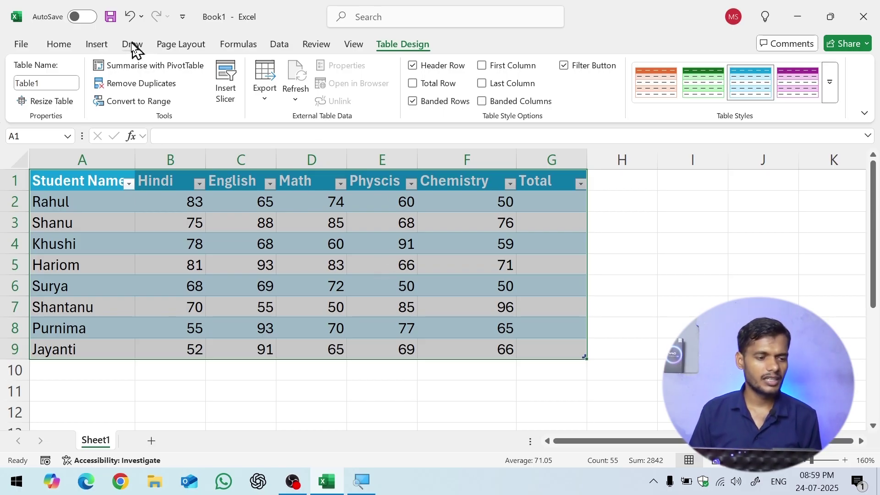
left_click(61, 44)
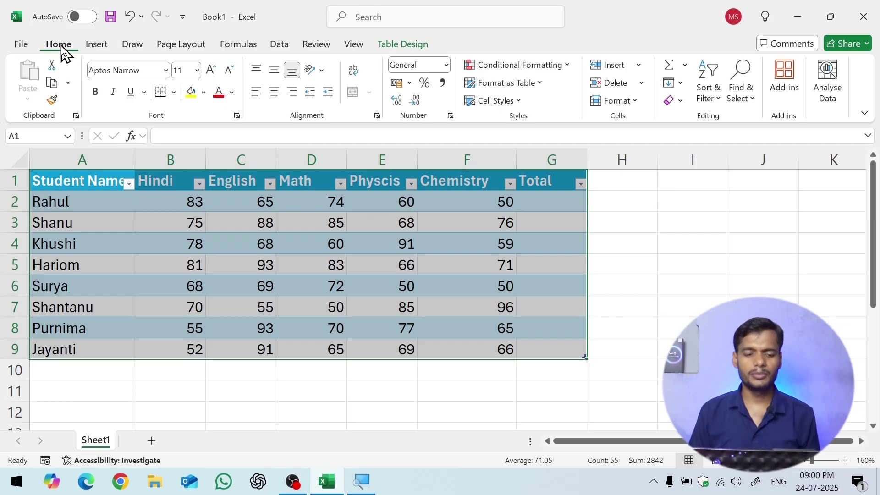
left_click(465, 280)
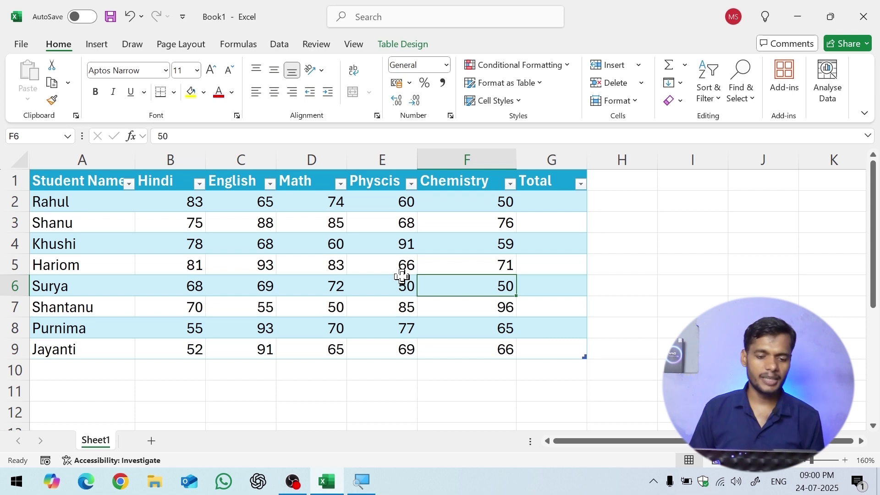
- Fill the Total column by entering =SUM(Table1[@[Hindi]:[Chemistry]]) in cell G2, and check the result against the first student's marks
left_click(531, 202)
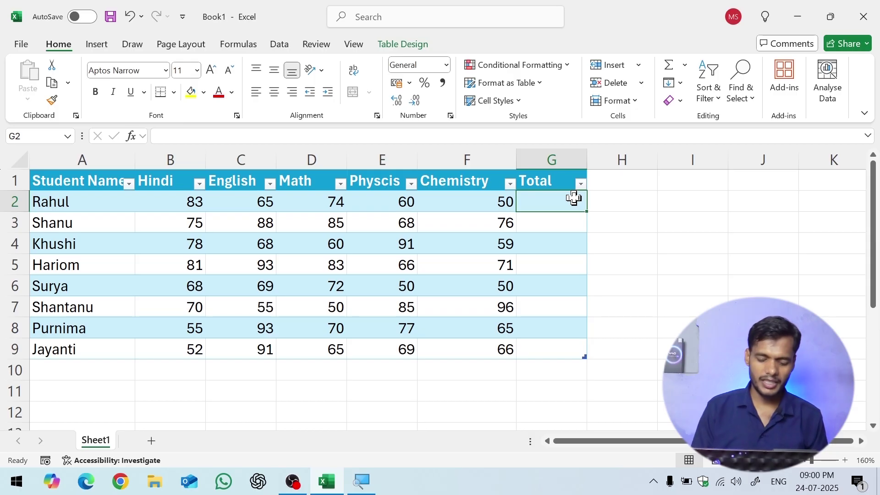
type("=sum")
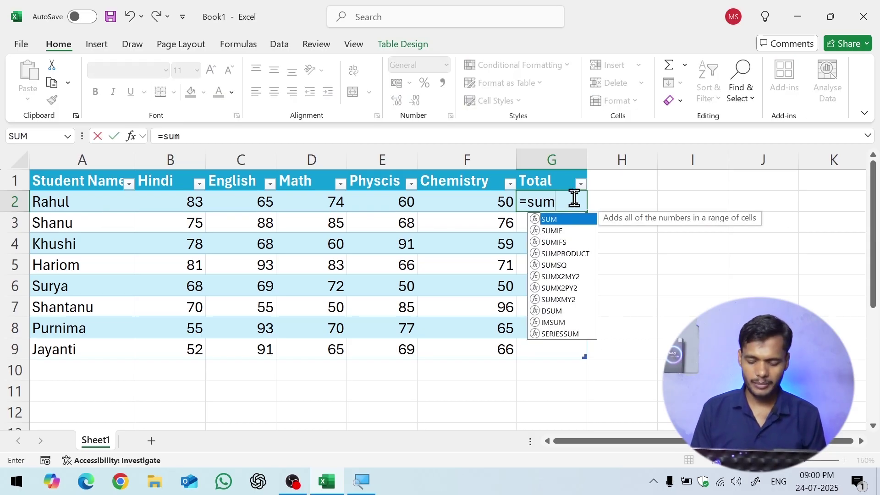
type("(")
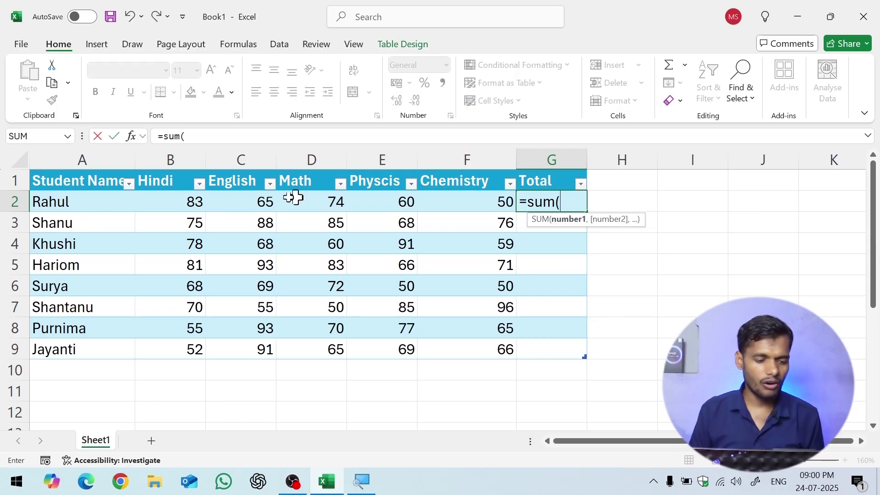
left_click_drag(175, 197, 465, 208)
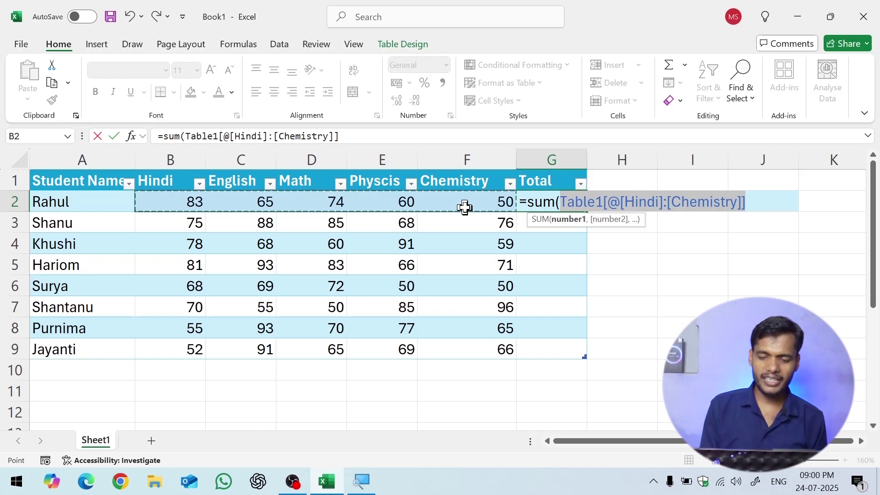
type(")")
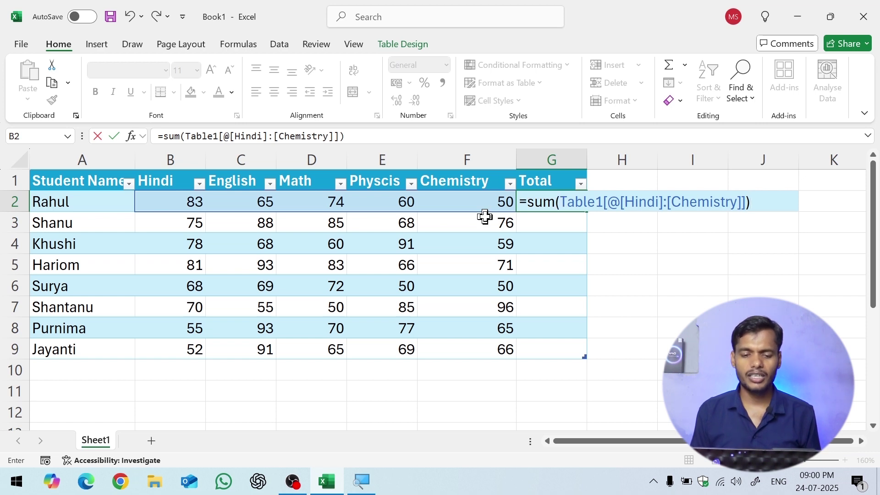
left_click_drag(491, 205, 191, 203)
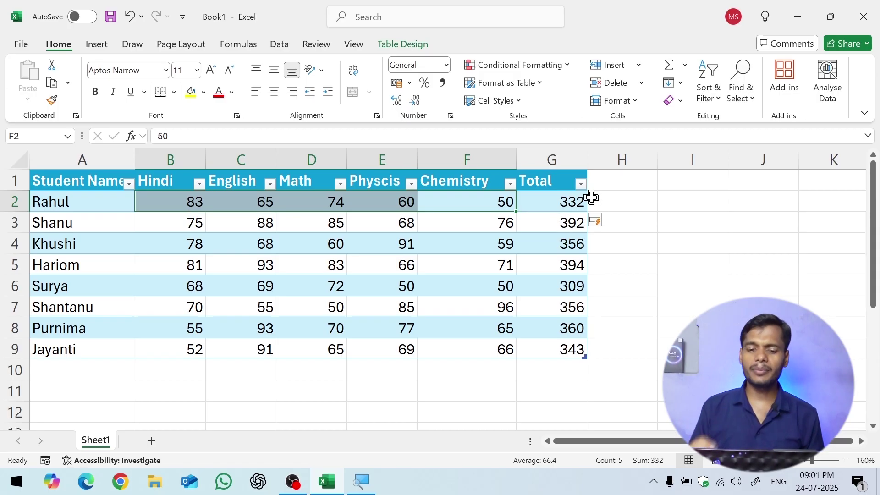
left_click(544, 202)
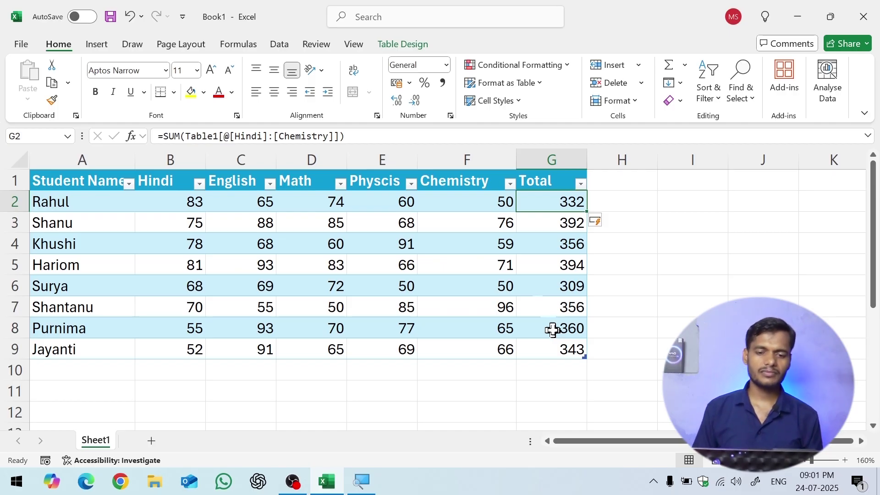
left_click(491, 101)
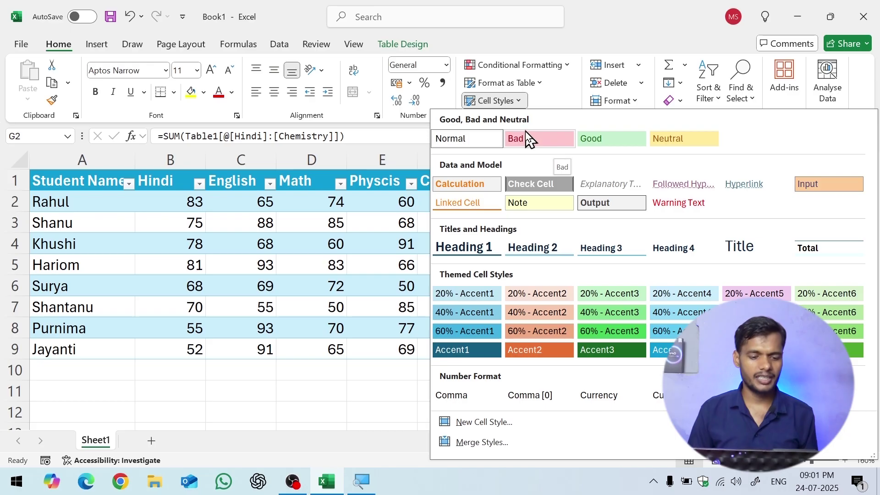
left_click(209, 408)
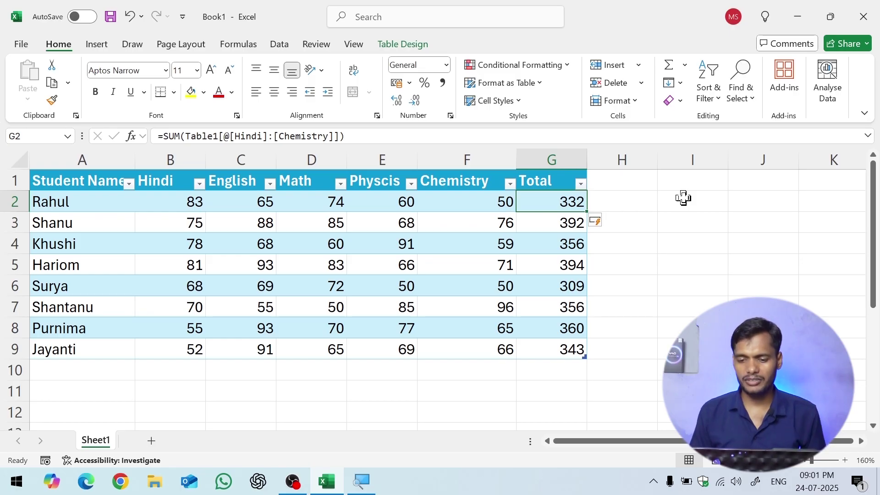
- Enter the sample text "hfdjks" in cell I2, outside the marks table
left_click(683, 198)
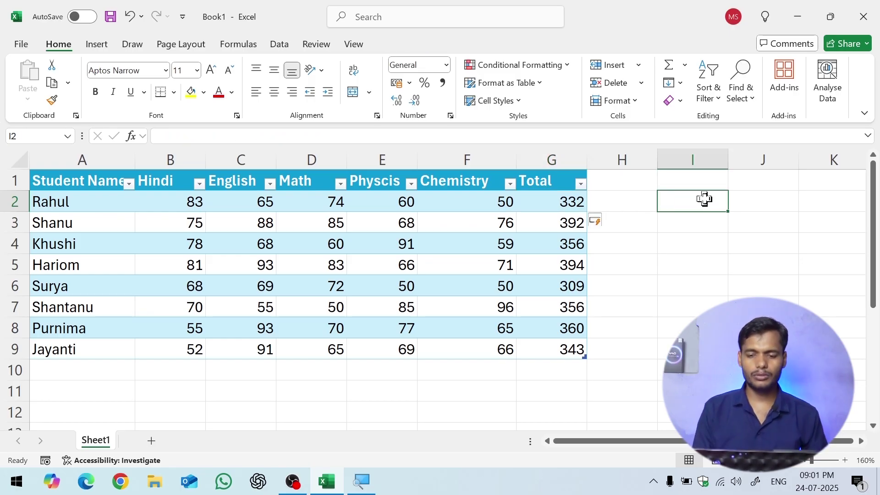
type("hfdjks")
key("Return")
key("Return")
key("Return")
- Apply the Check Cell style from the Data and Model group to the sample text in cell I2
left_click(691, 200)
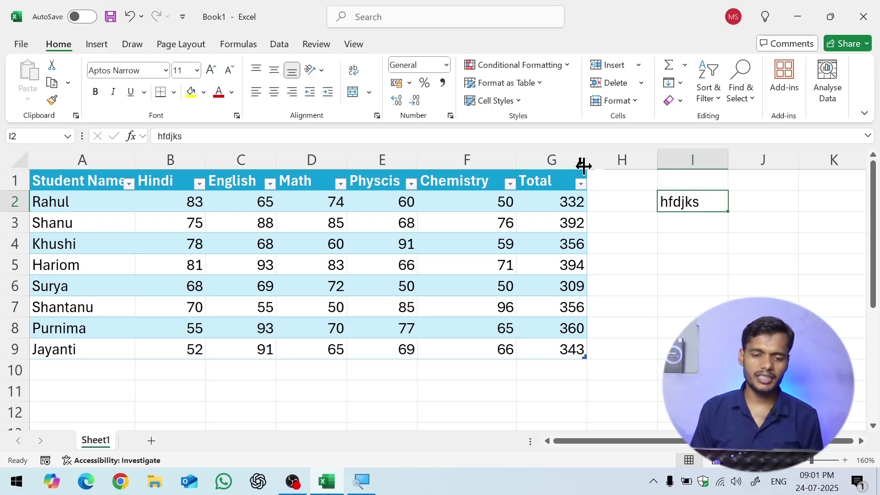
left_click(515, 103)
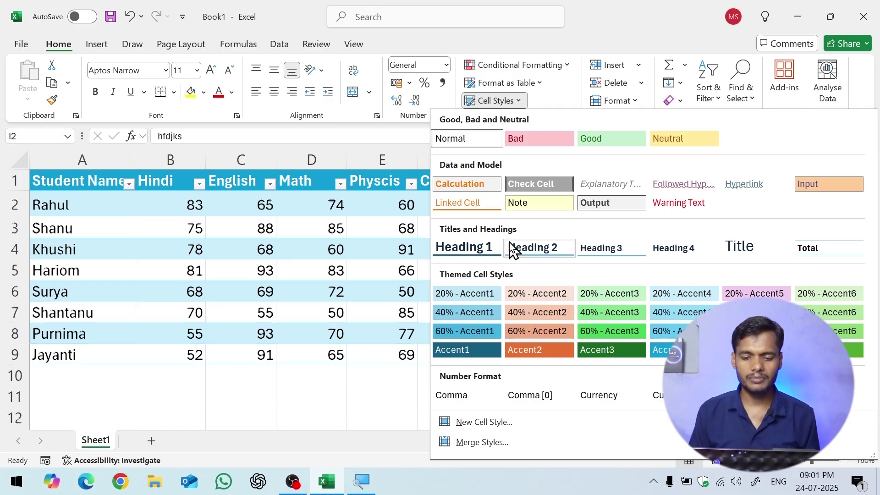
left_click(526, 186)
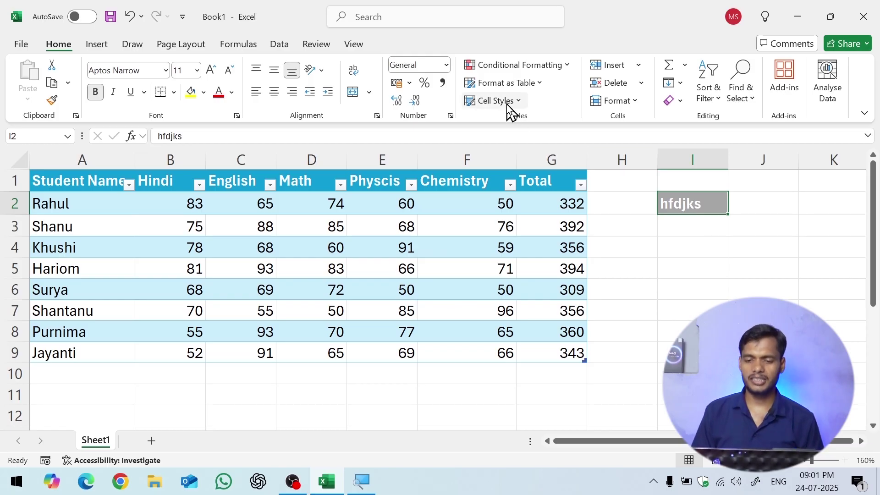
left_click(629, 250)
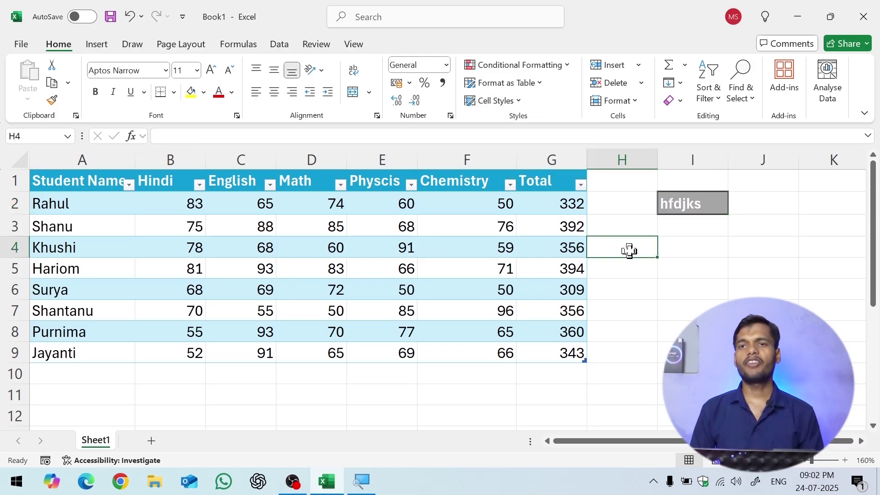